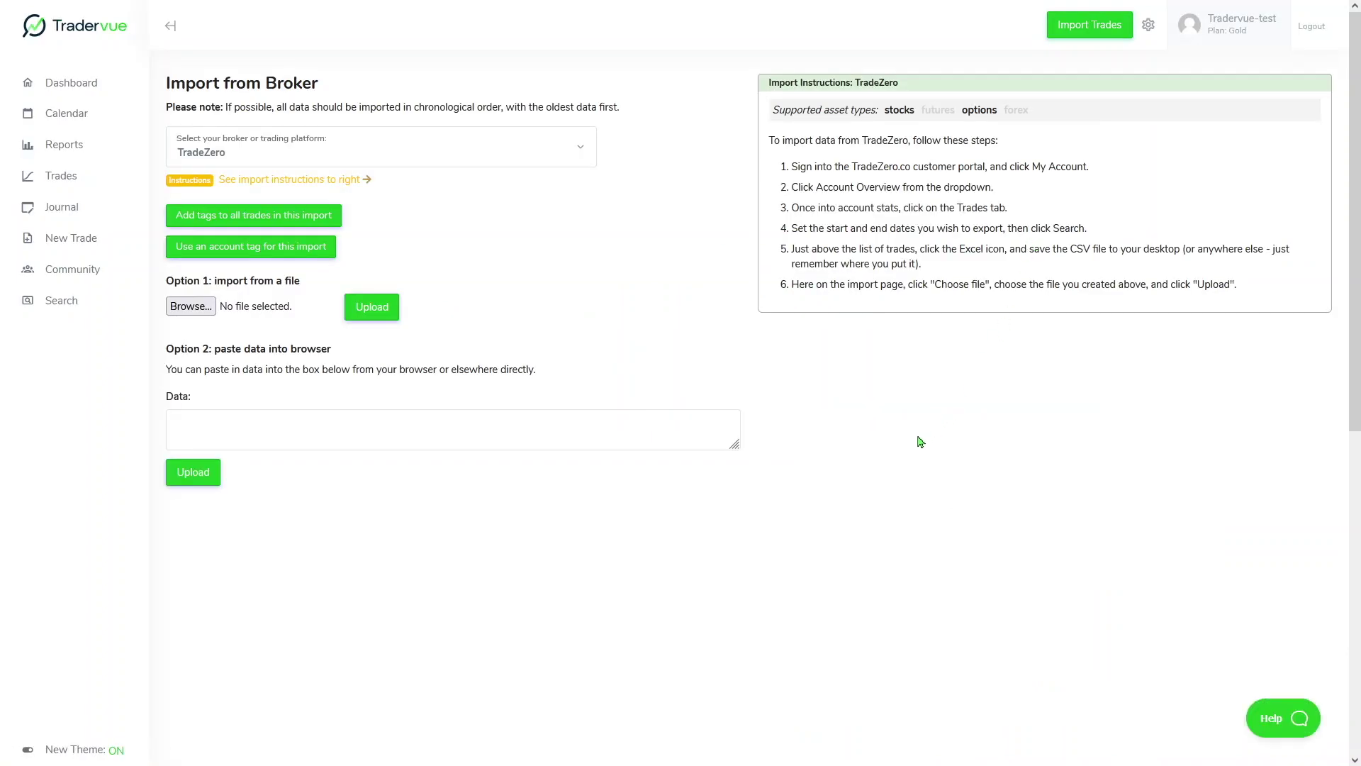
# Reset the broker/platform dropdown to 'Select...' so no broker is chosen.
pyautogui.click(486, 162)
pyautogui.scroll(15, 410, 276)
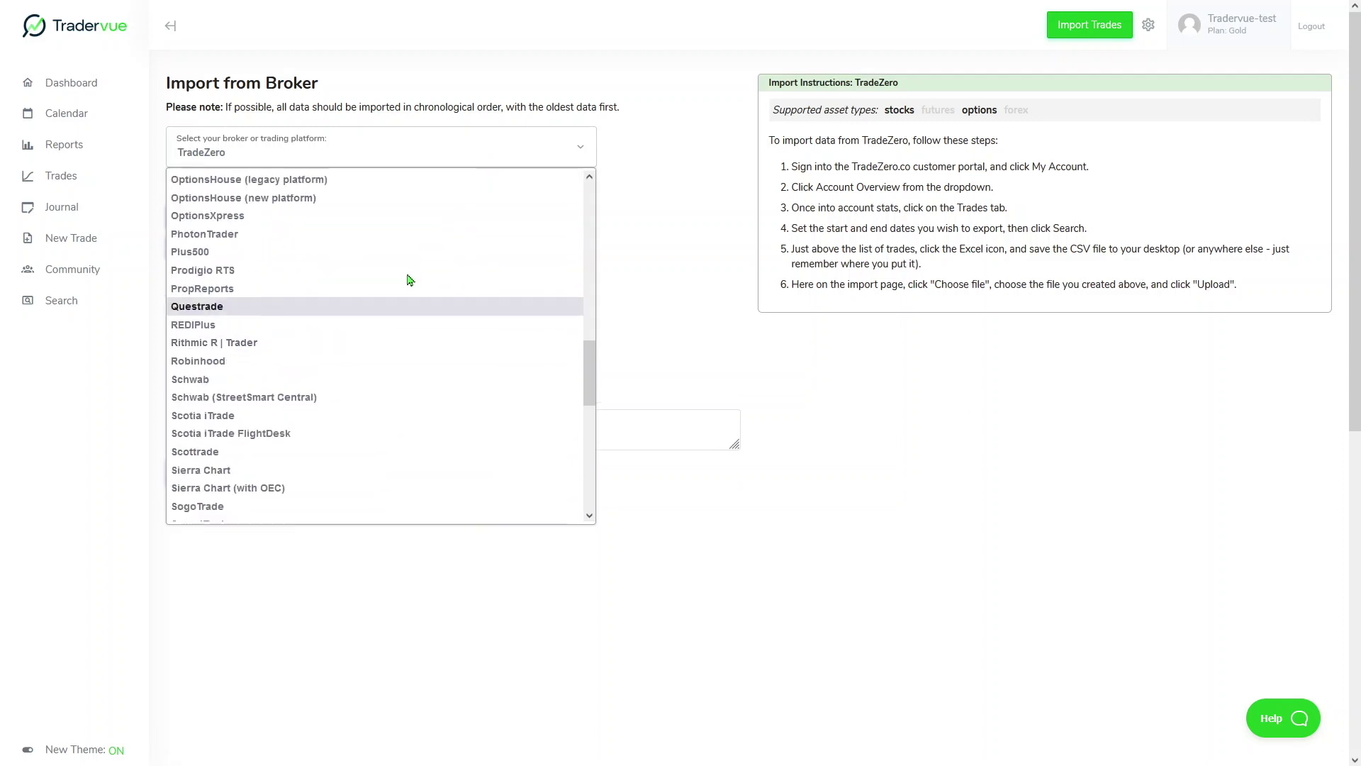
pyautogui.scroll(5, 407, 273)
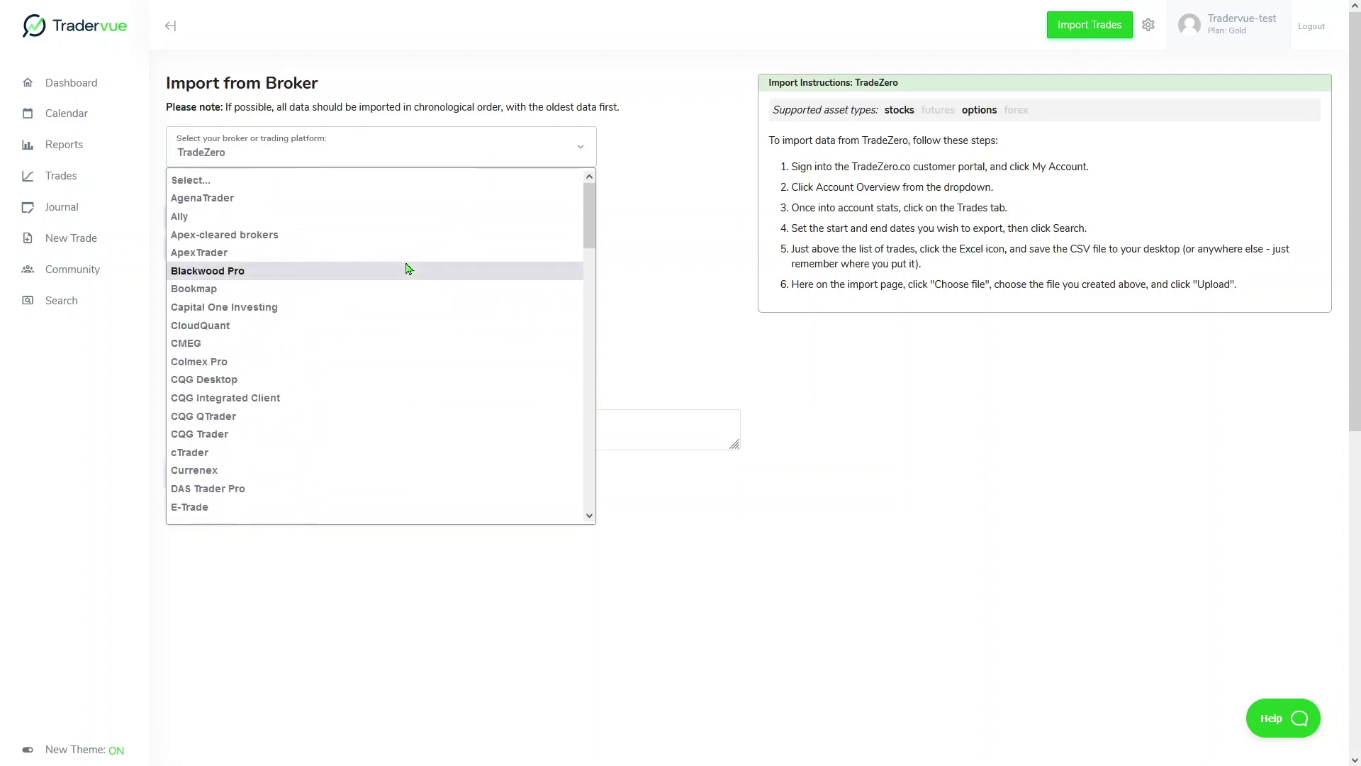
pyautogui.click(360, 186)
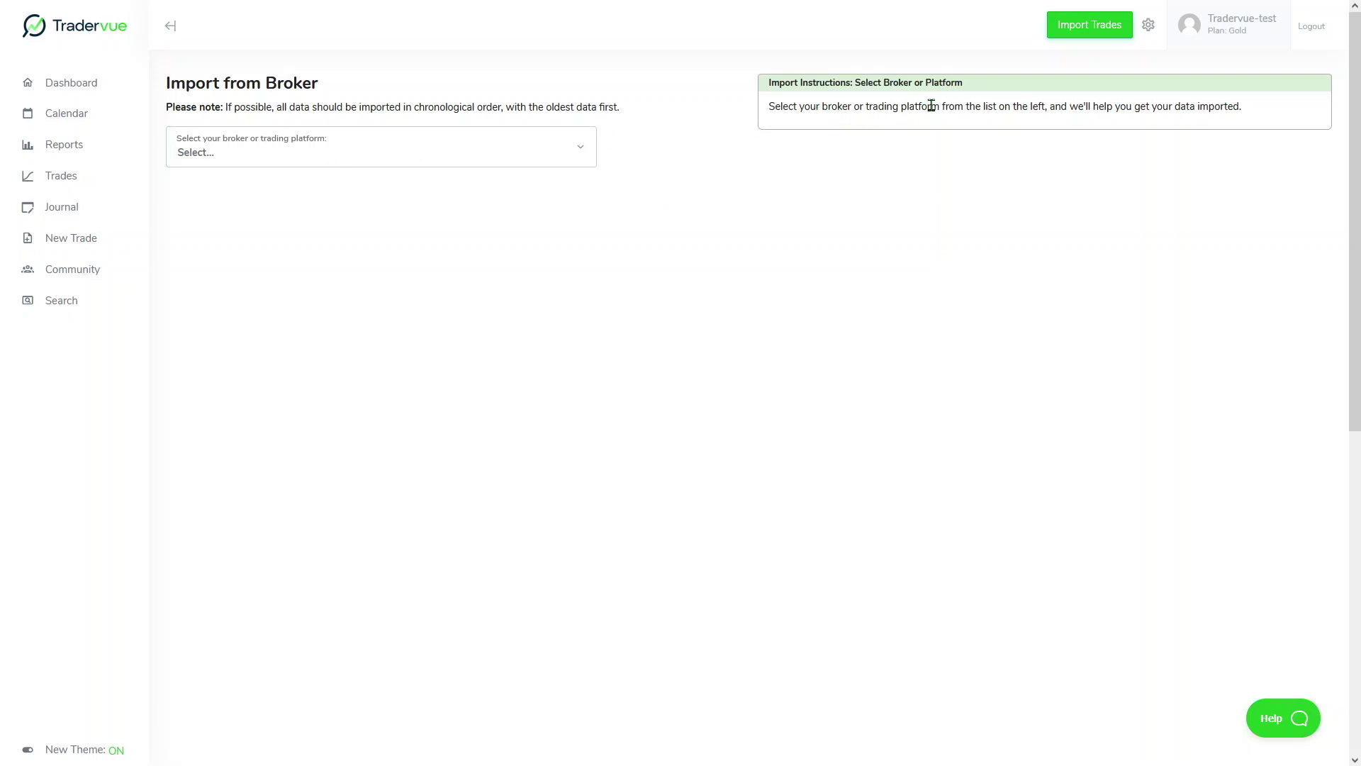
# Choose TradeZero as the broker and highlight 'CSV file' in instruction step 5.
pyautogui.click(492, 148)
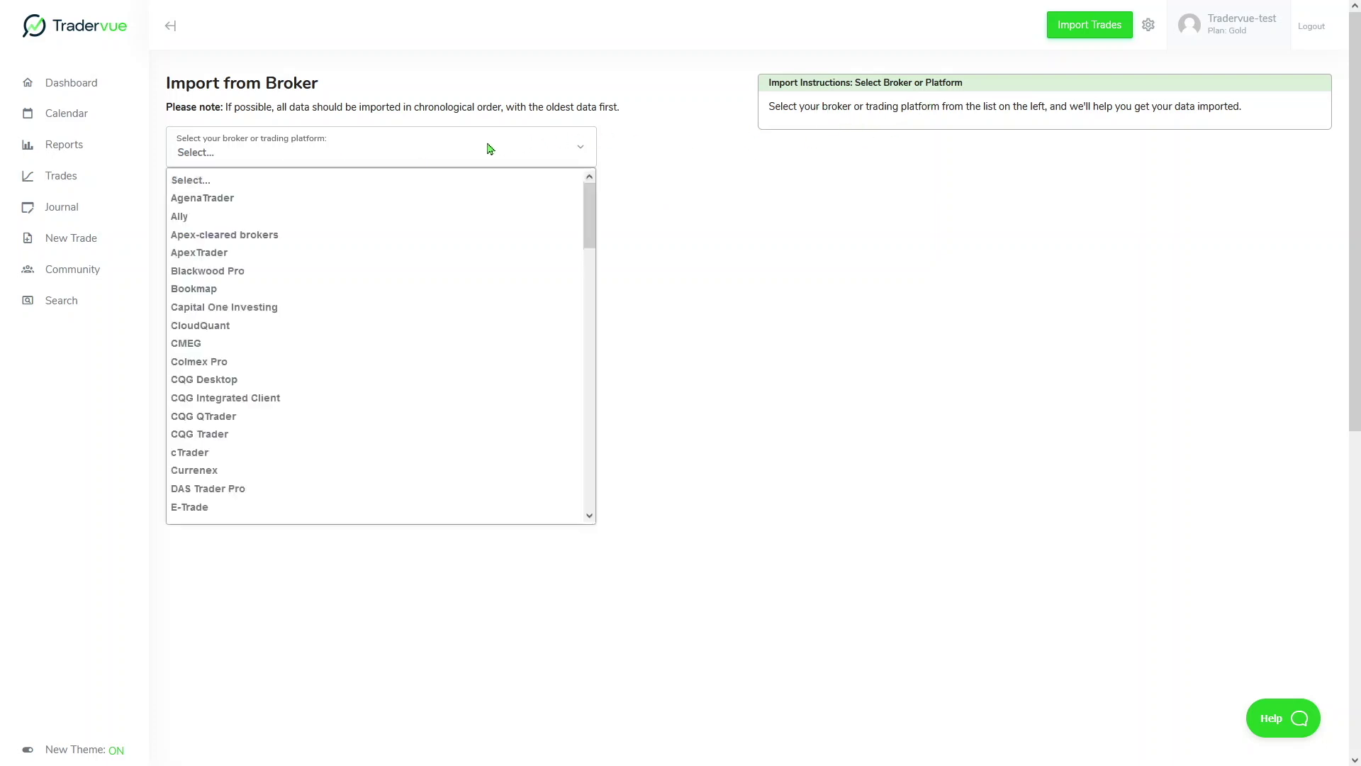
pyautogui.scroll(-1, 433, 257)
pyautogui.scroll(-5, 433, 256)
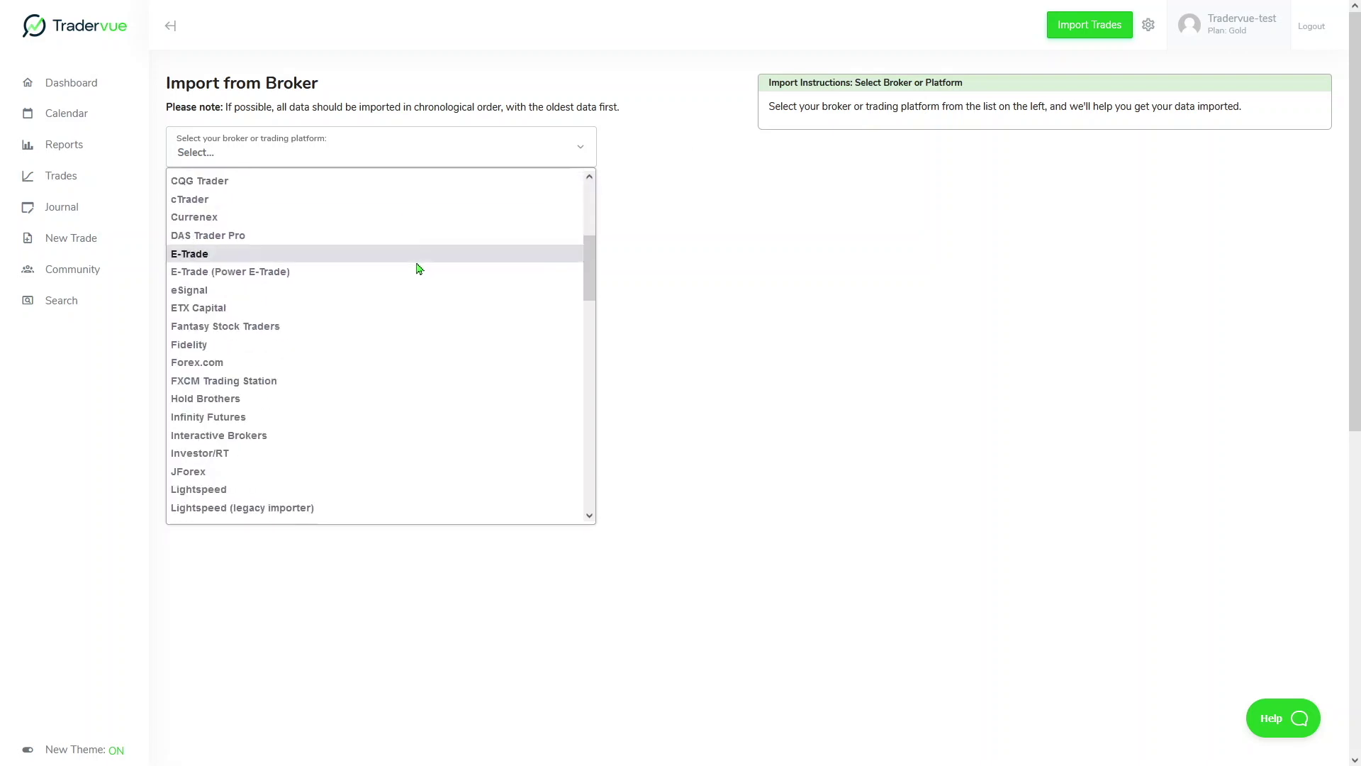
pyautogui.scroll(-5, 419, 268)
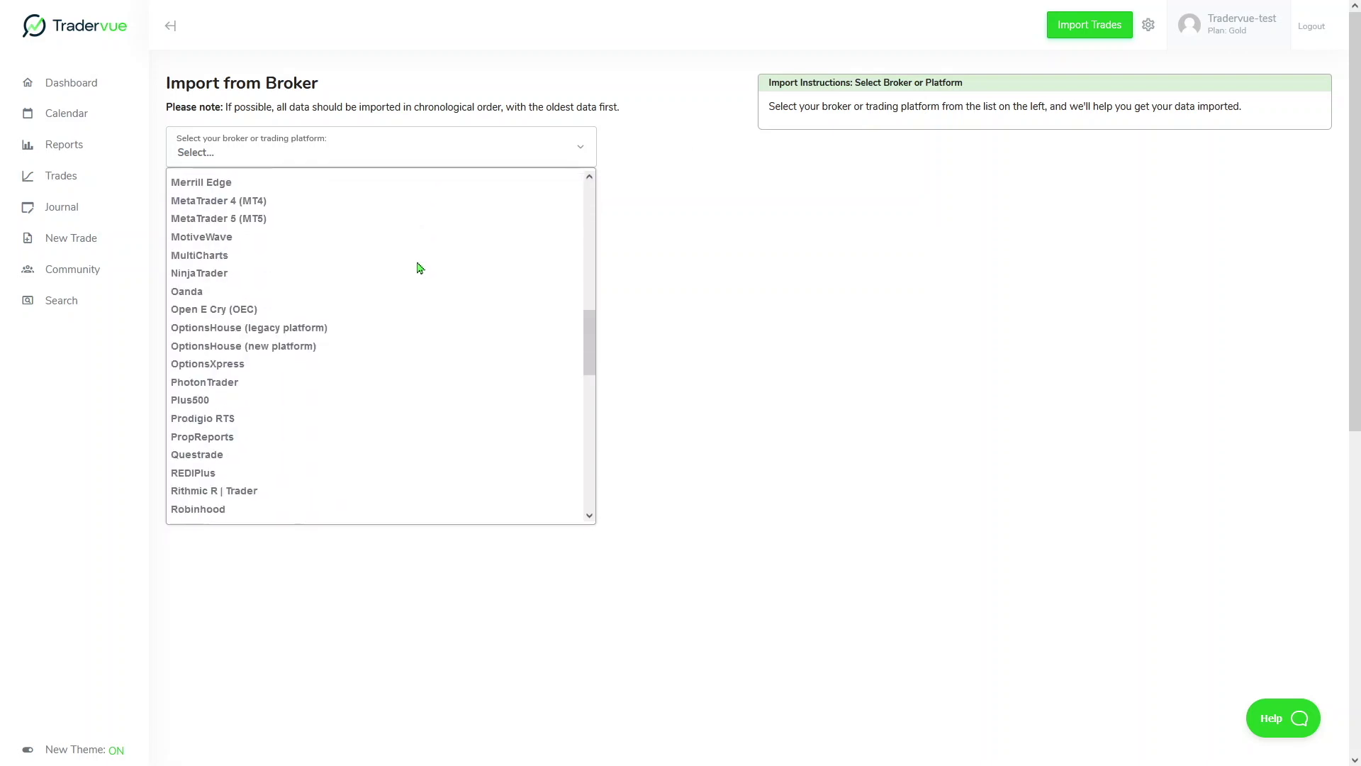
pyautogui.scroll(-4, 420, 268)
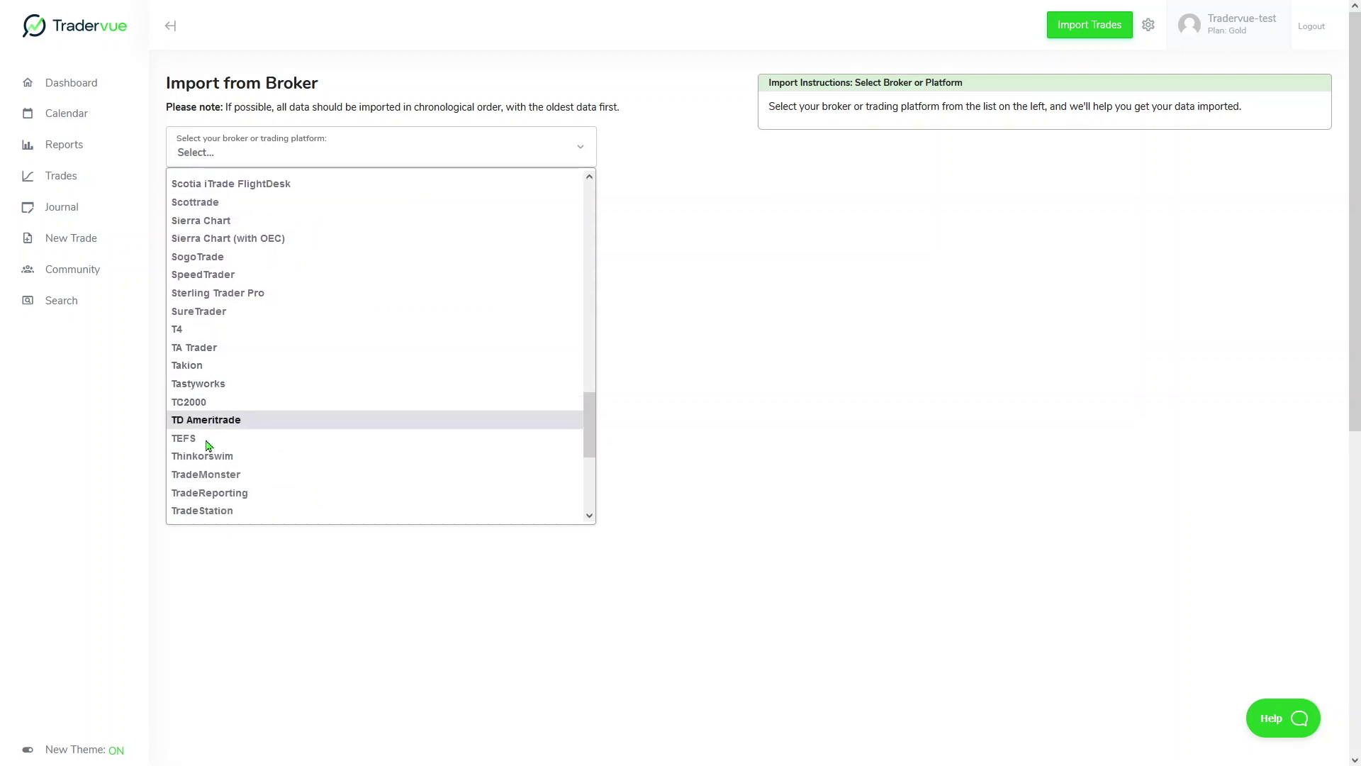
pyautogui.scroll(-2, 206, 461)
pyautogui.scroll(-1, 215, 482)
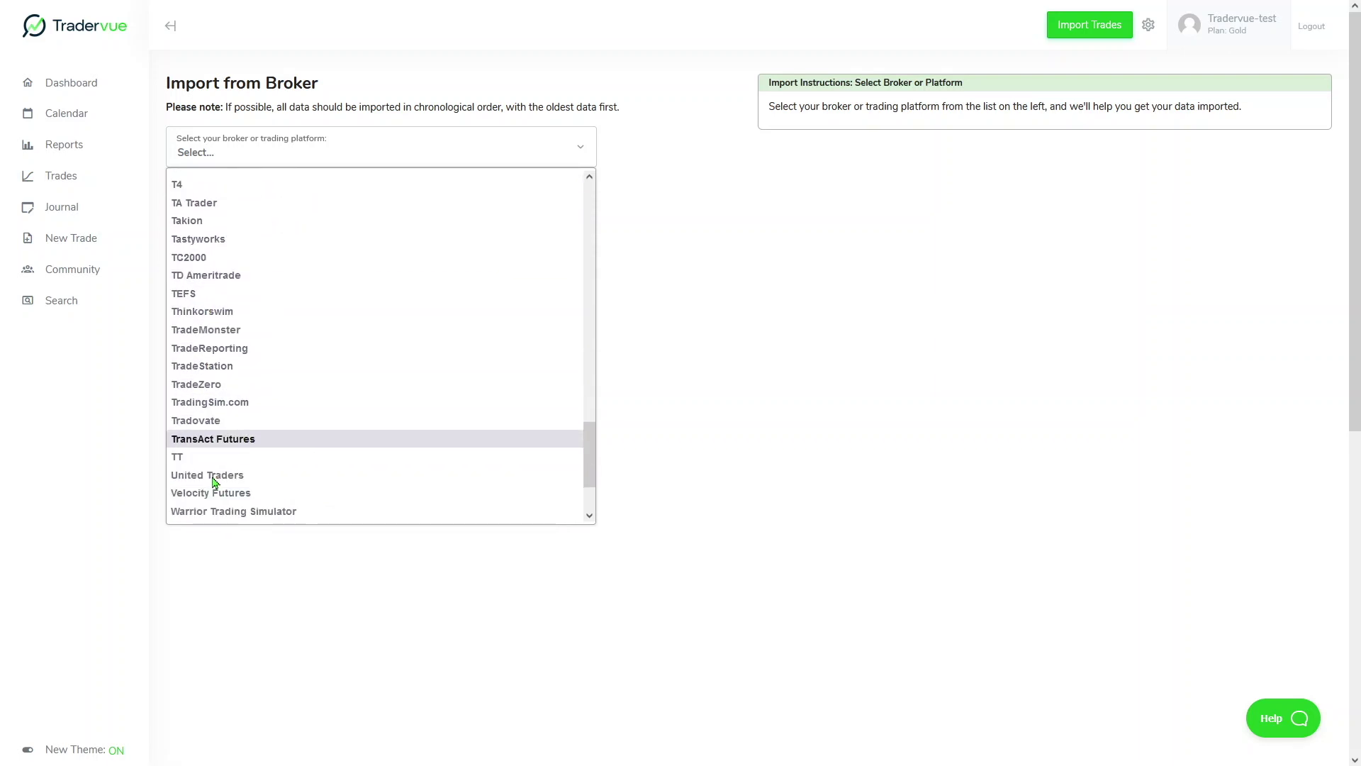
pyautogui.click(222, 384)
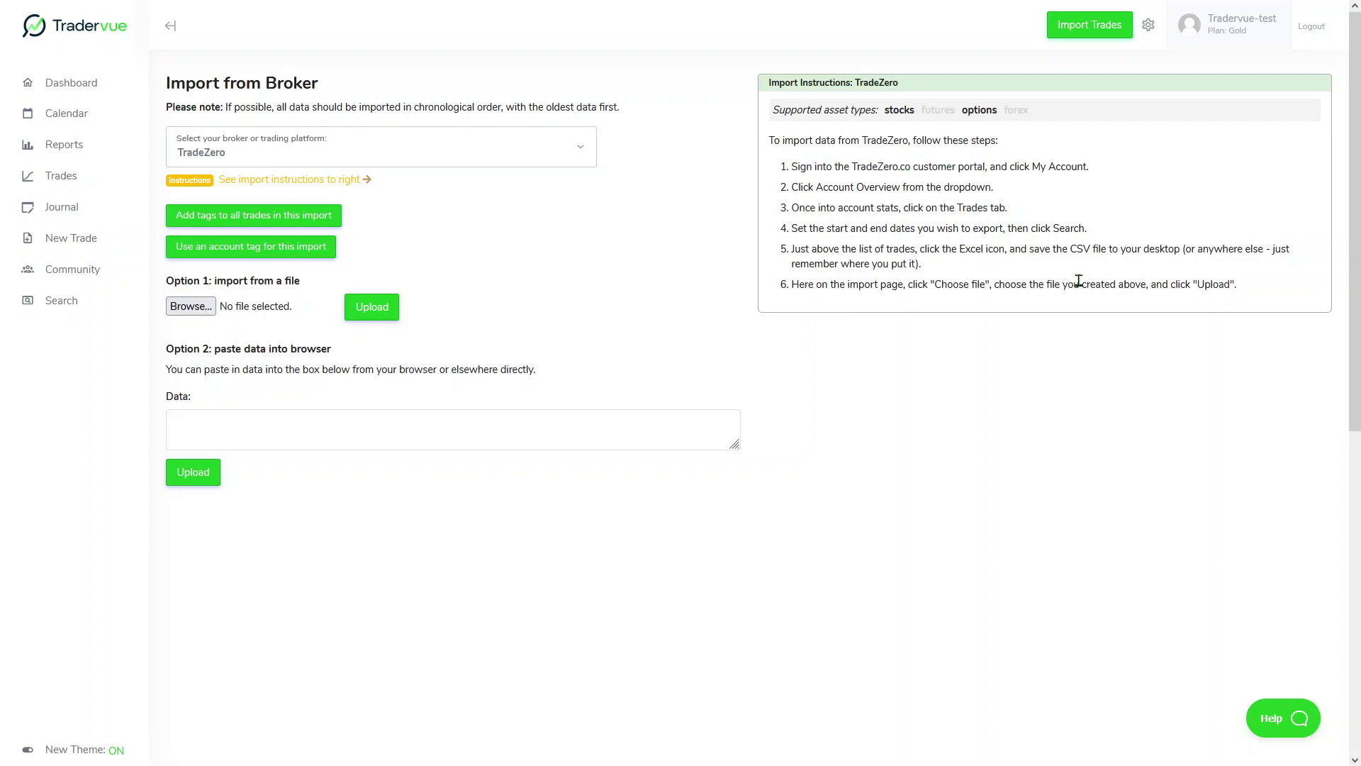
pyautogui.moveTo(1070, 249); pyautogui.dragTo(1104, 253)
# Drop Tradervue Trades.csv onto the Option 1 Browse... button and upload it.
pyautogui.click(198, 319)
pyautogui.moveTo(1008, 449); pyautogui.dragTo(190, 333)
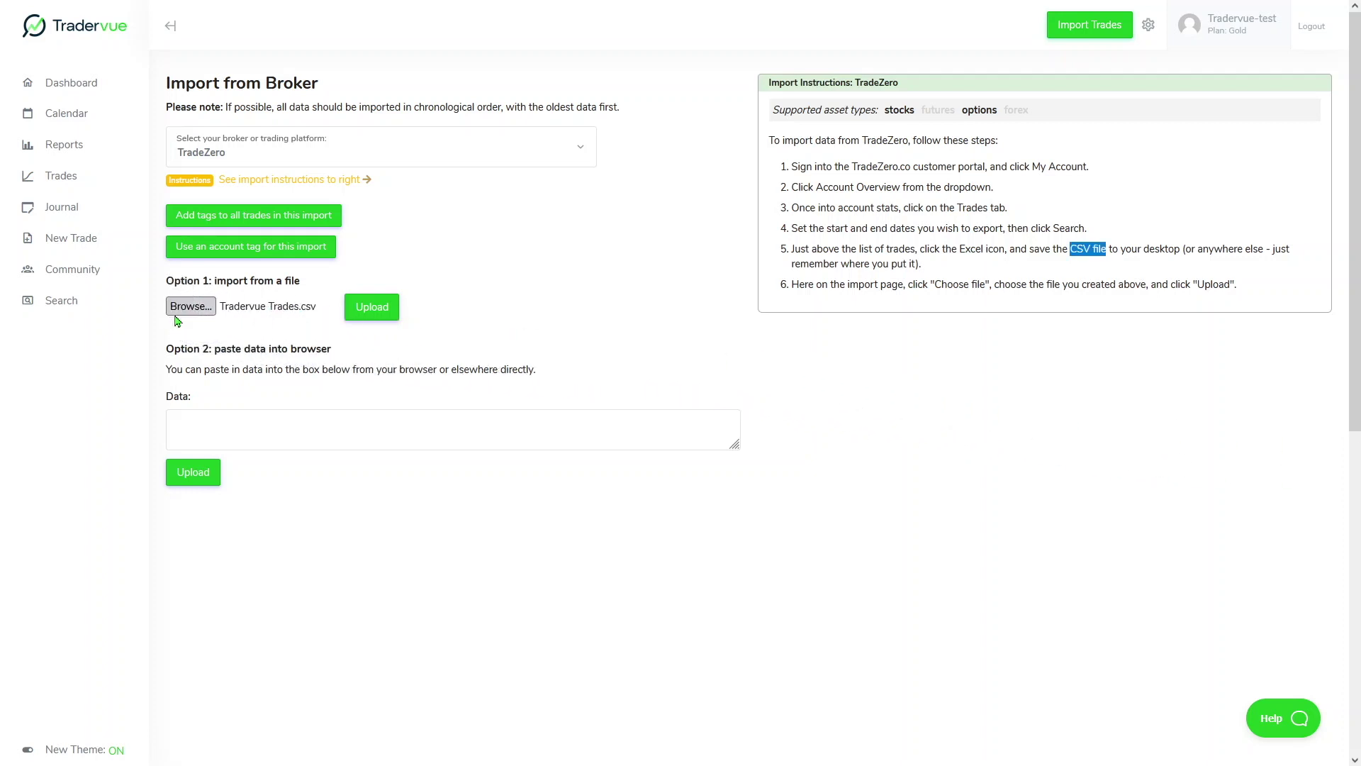
pyautogui.click(363, 317)
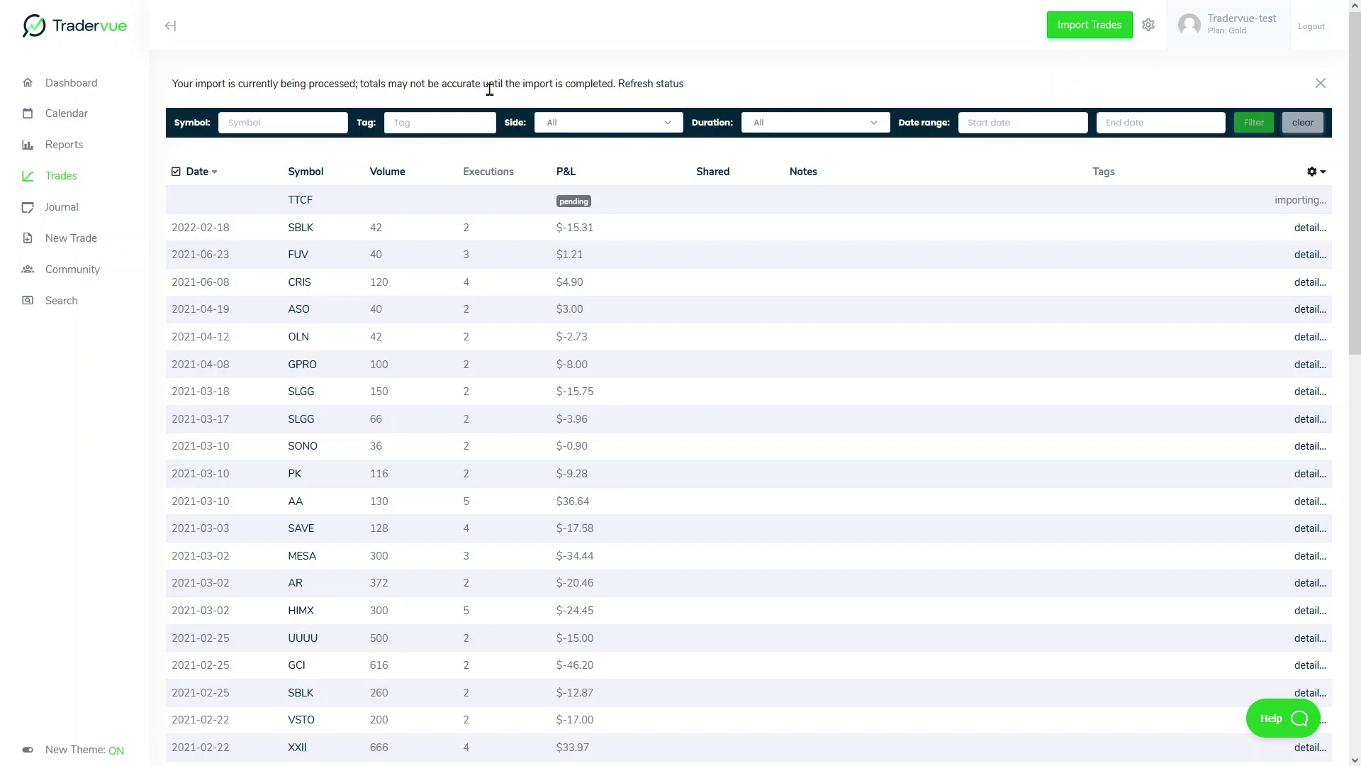
# Refresh the import status until all 476 TradeZero trade executions finish importing.
pyautogui.click(646, 85)
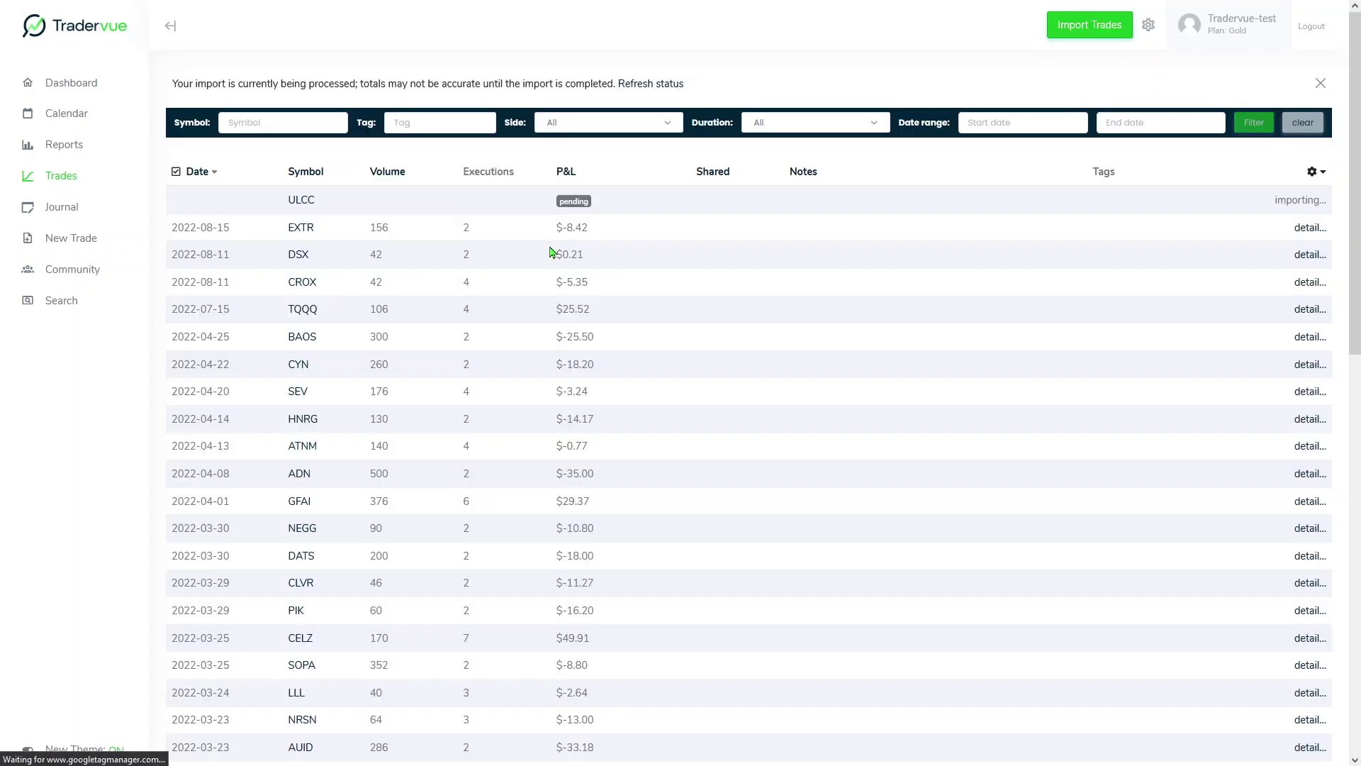
pyautogui.click(649, 86)
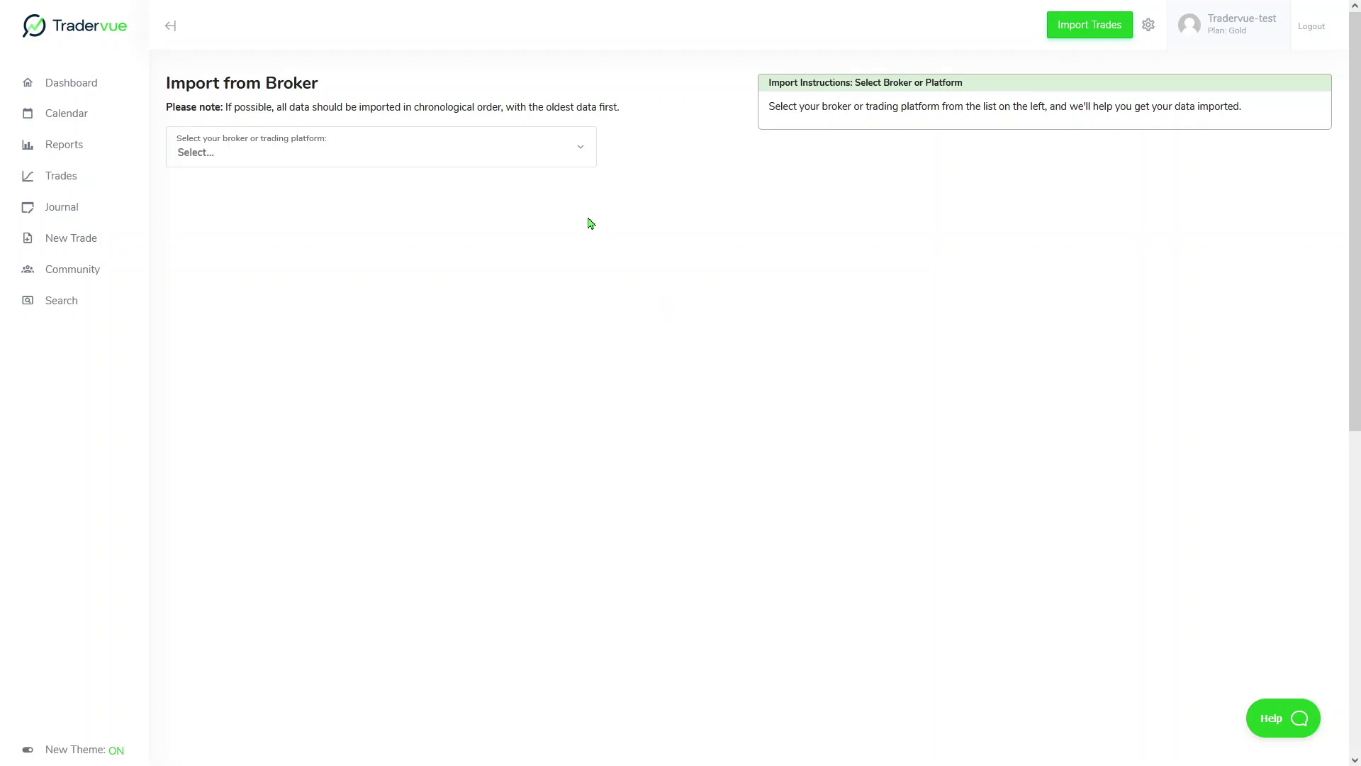
# Choose Generic Import Format from the bottom of the broker list as the import source.
pyautogui.click(573, 160)
pyautogui.scroll(-1, 459, 368)
pyautogui.scroll(-5, 459, 367)
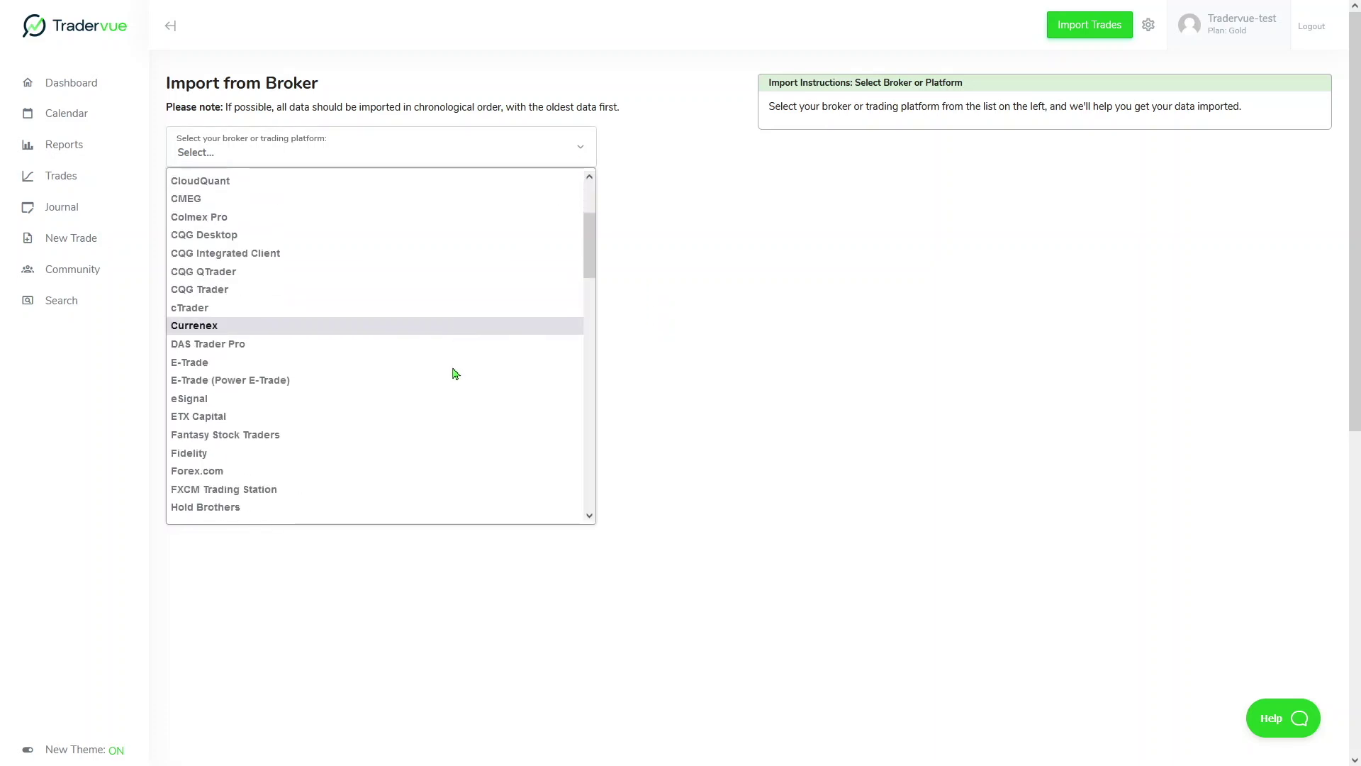
pyautogui.scroll(-1, 455, 374)
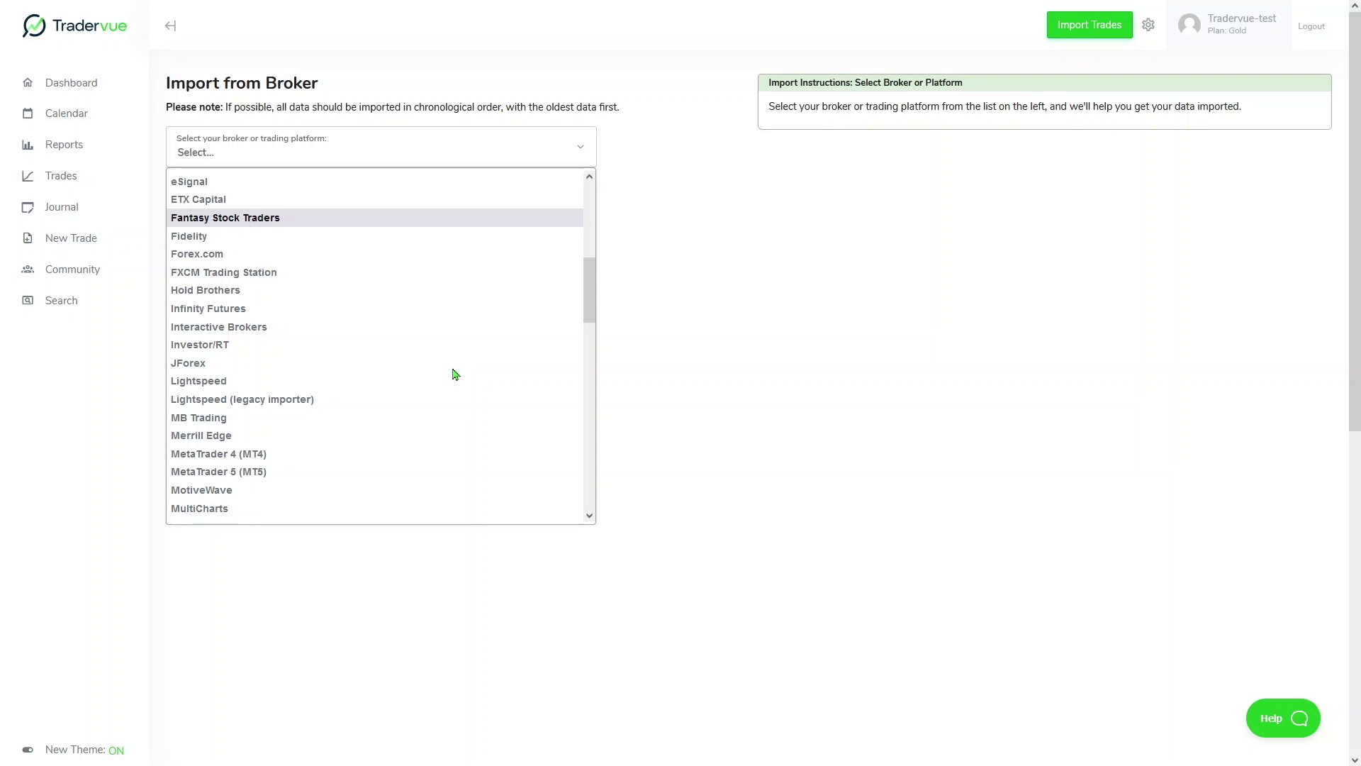
pyautogui.scroll(-5, 440, 373)
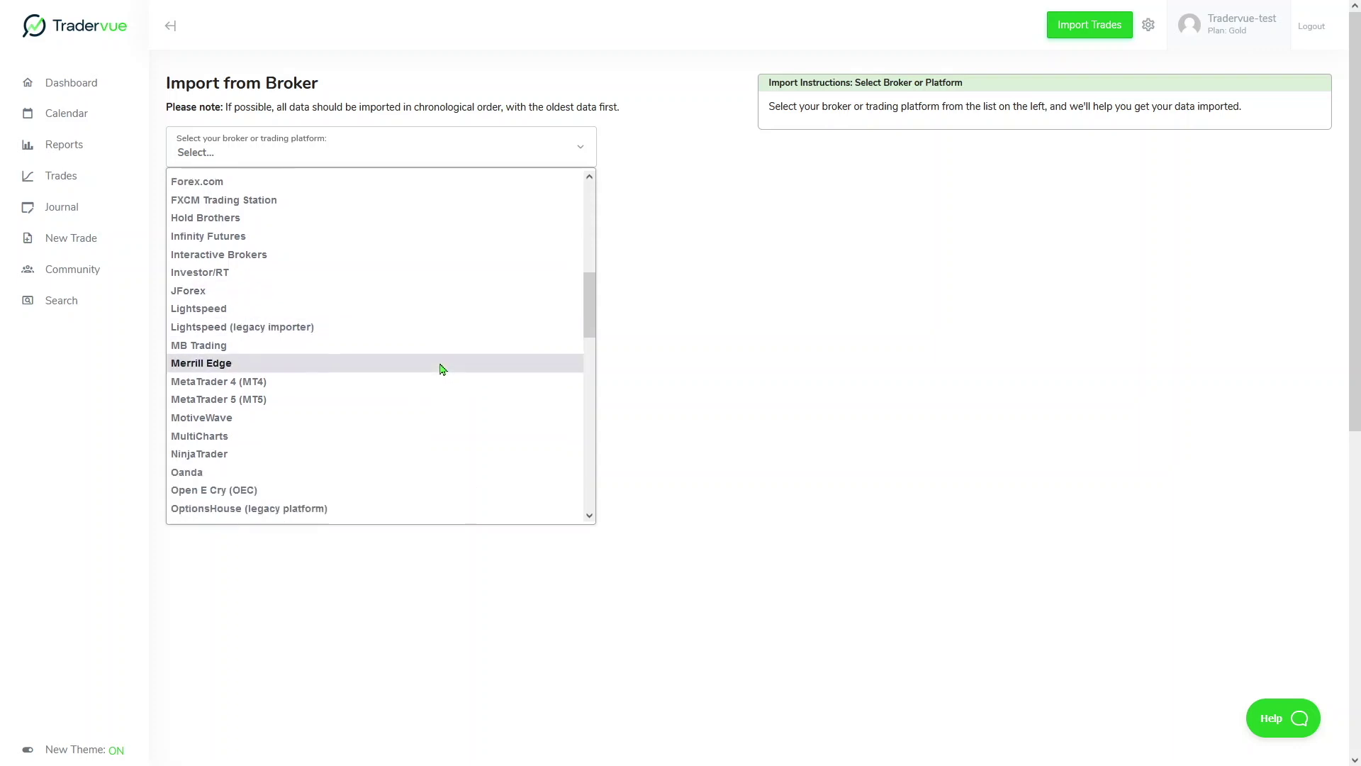
pyautogui.scroll(-4, 443, 368)
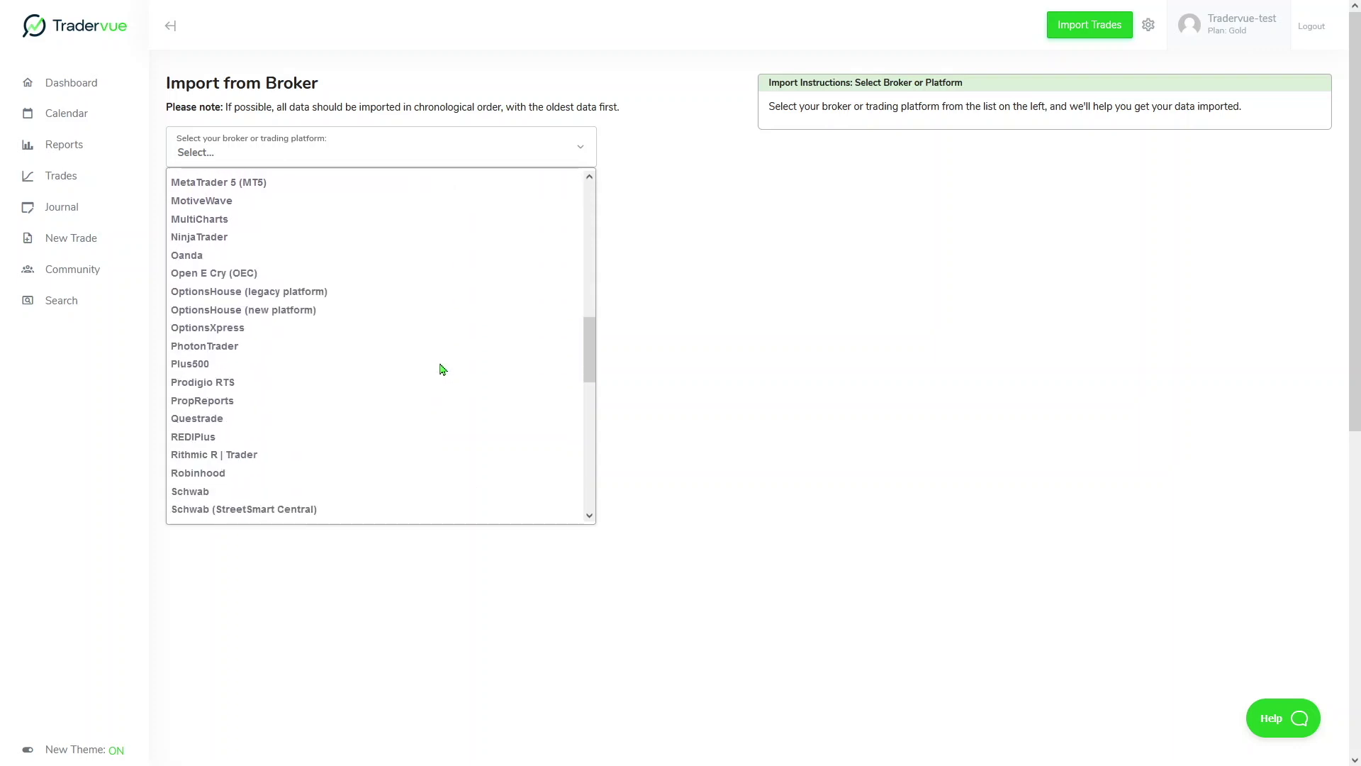
pyautogui.press('End')
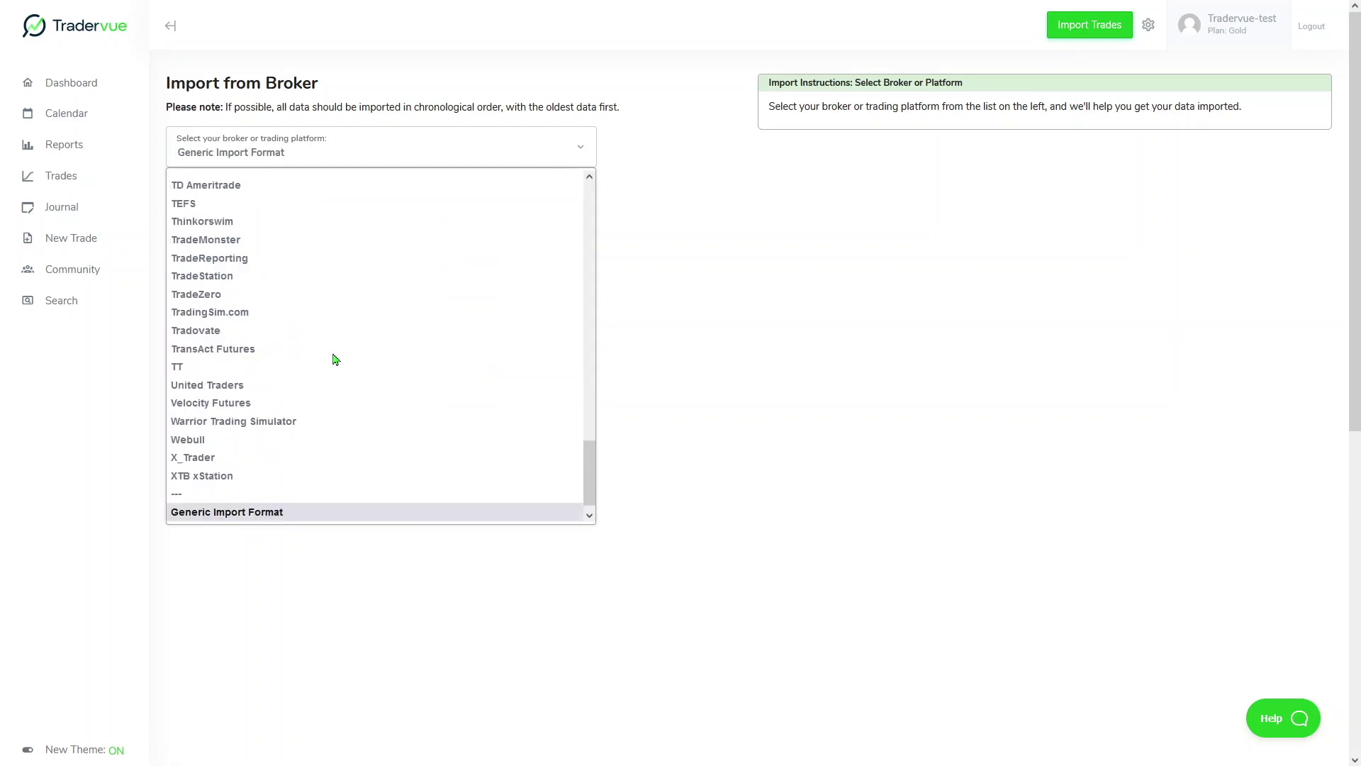
pyautogui.click(267, 514)
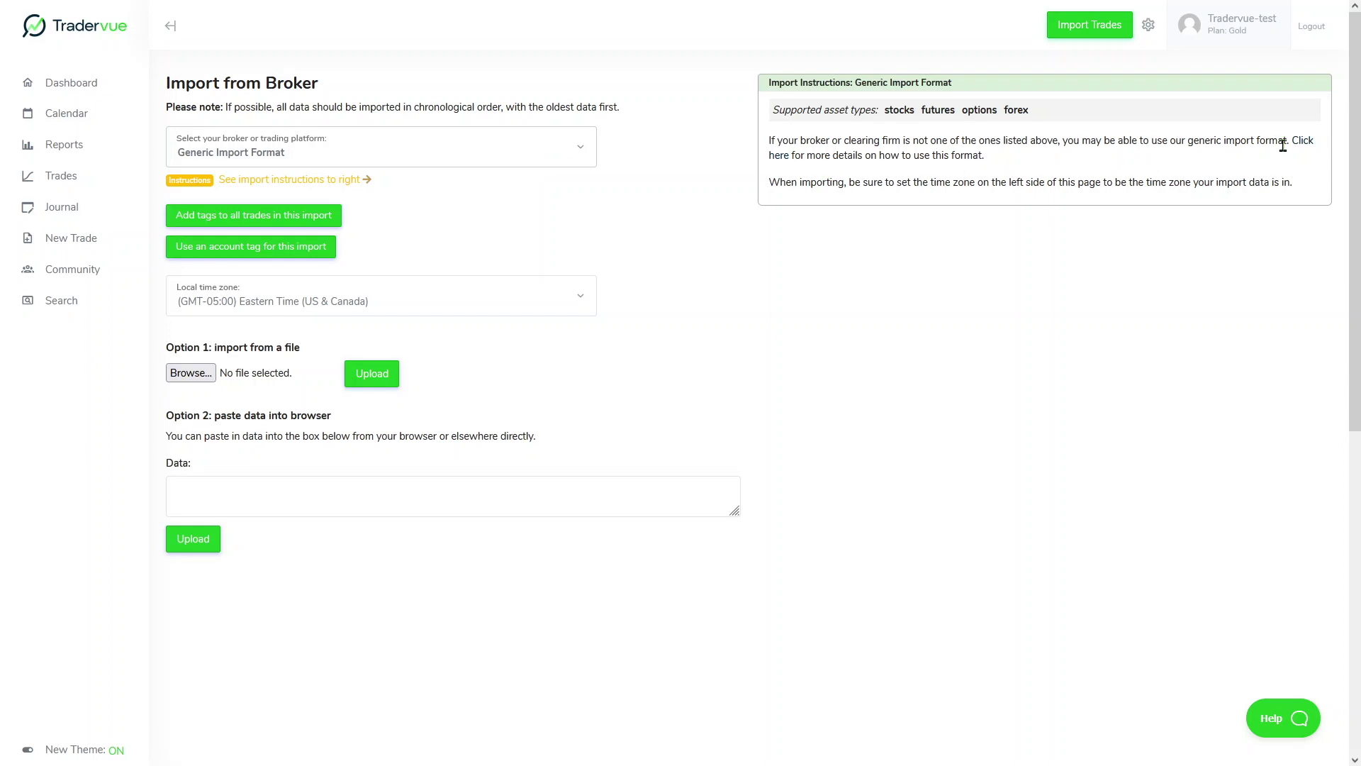
# Open the Generic Import Format help and review its Date, Time, Symbol, Quantity, Price, Side columns.
pyautogui.click(1304, 149)
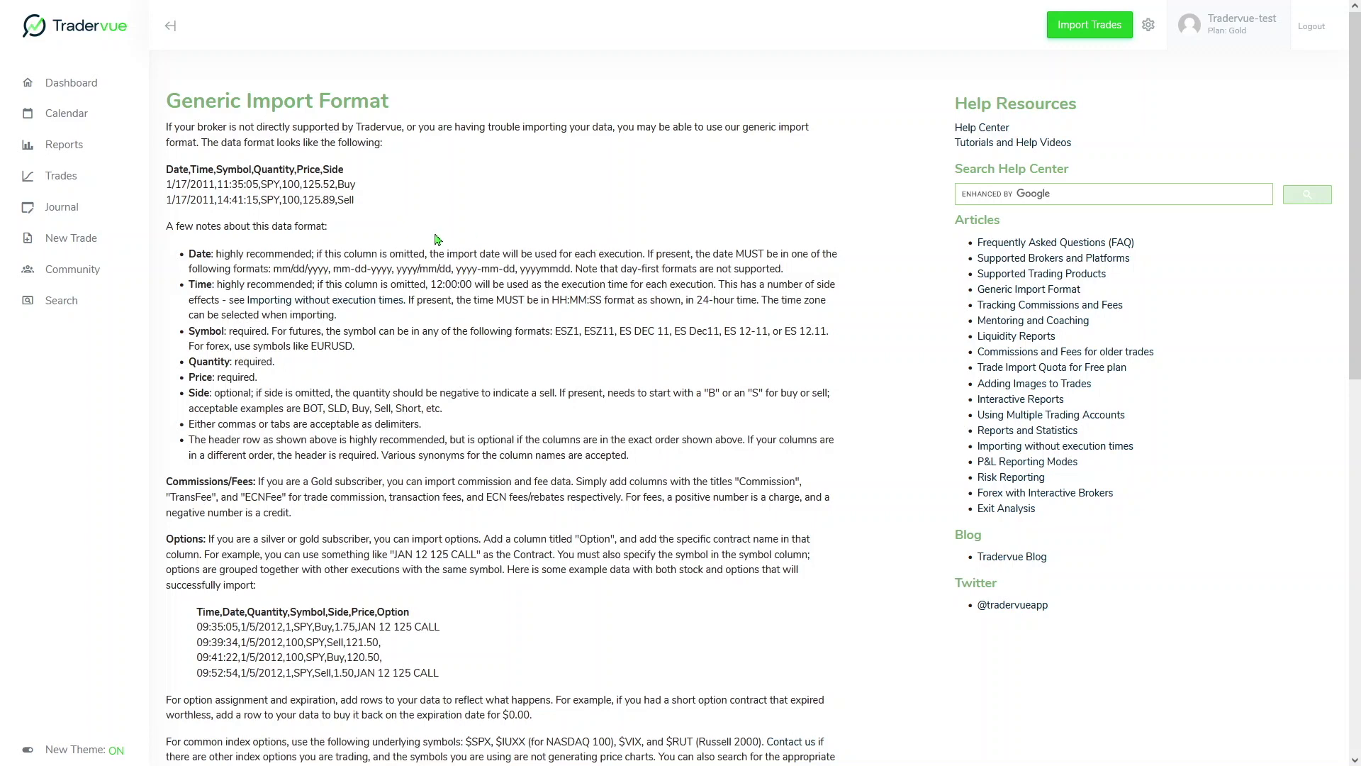
pyautogui.scroll(-1, 422, 236)
pyautogui.scroll(-4, 421, 235)
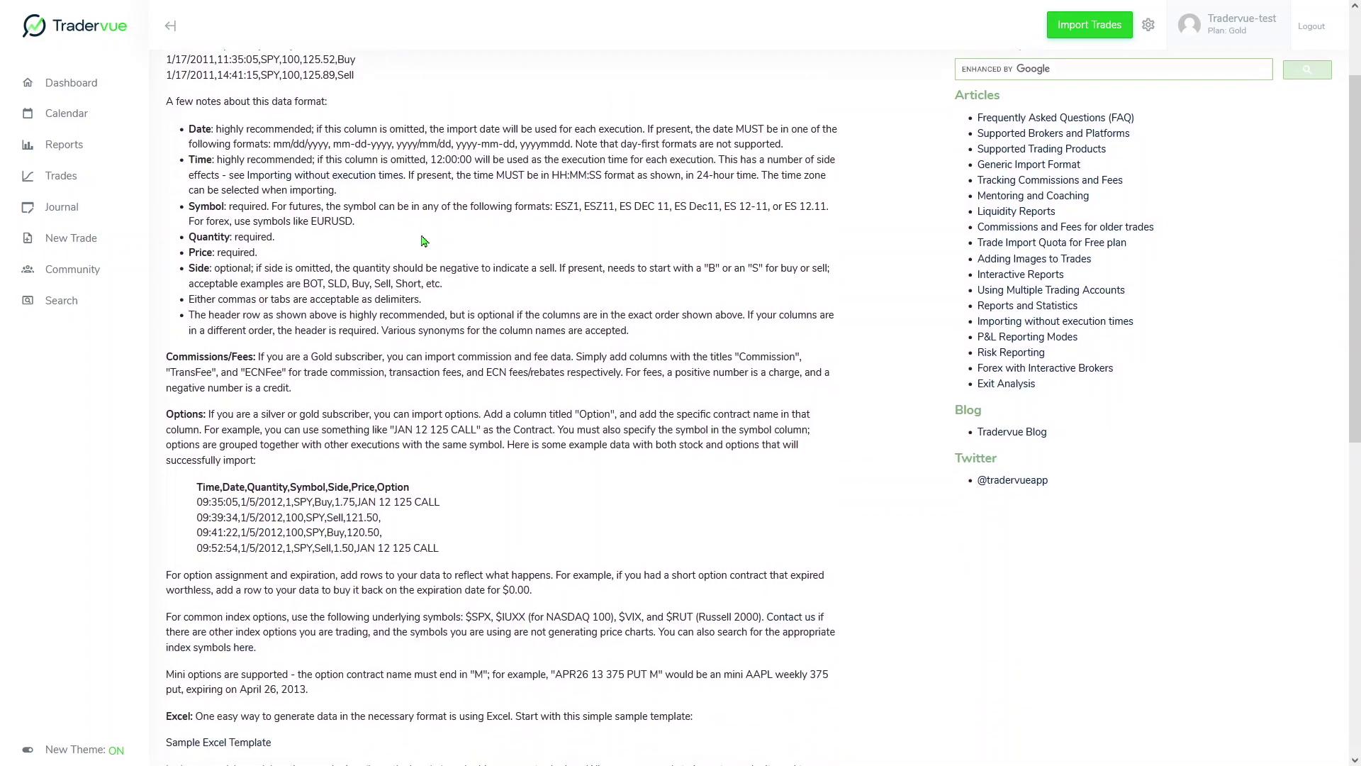
pyautogui.scroll(-1, 424, 235)
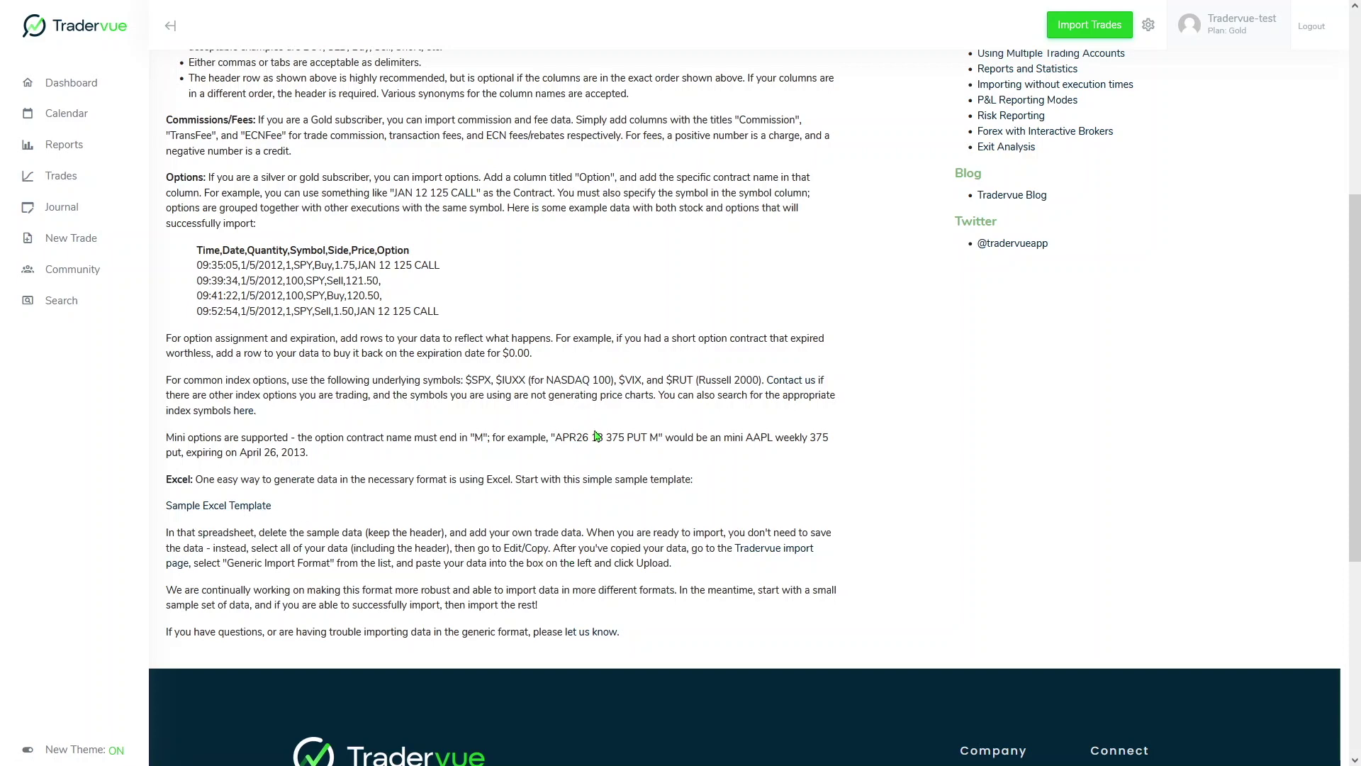
pyautogui.scroll(3, 579, 439)
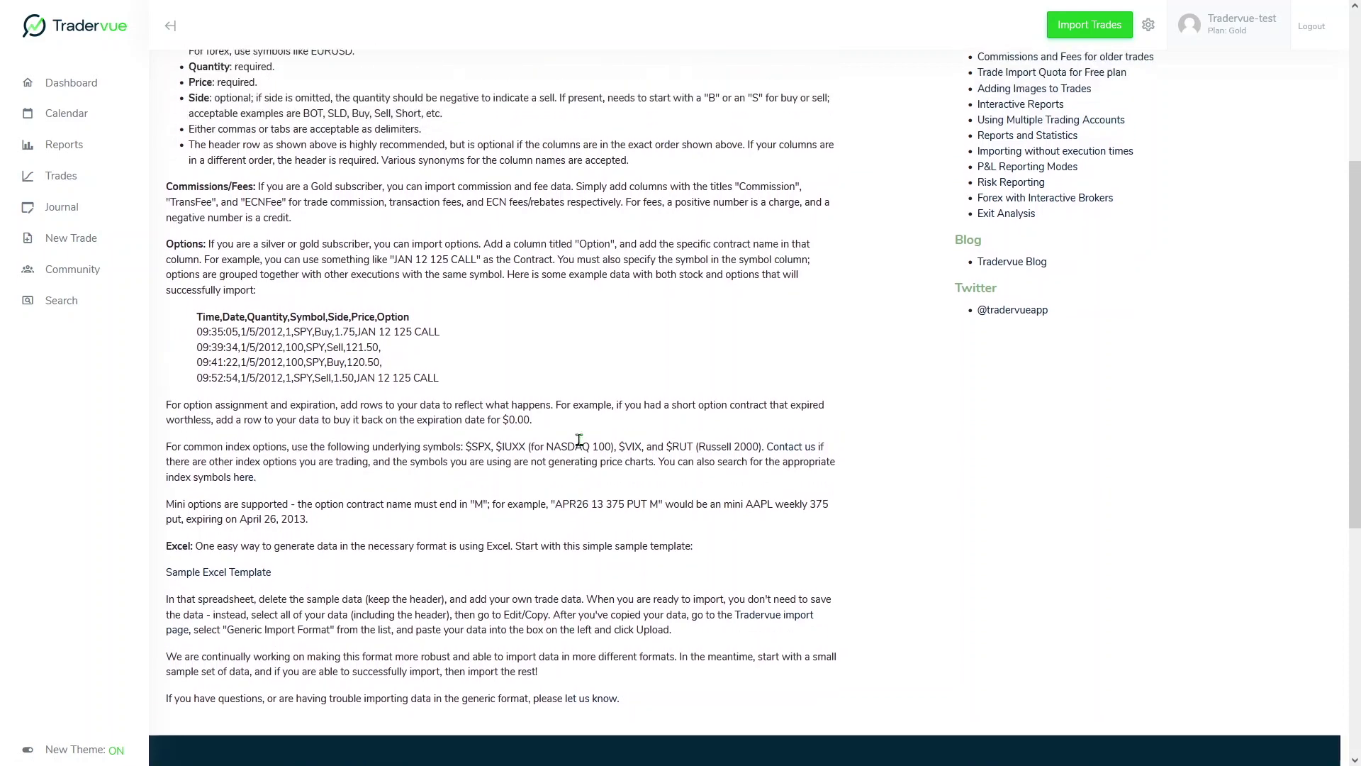
pyautogui.scroll(1, 581, 445)
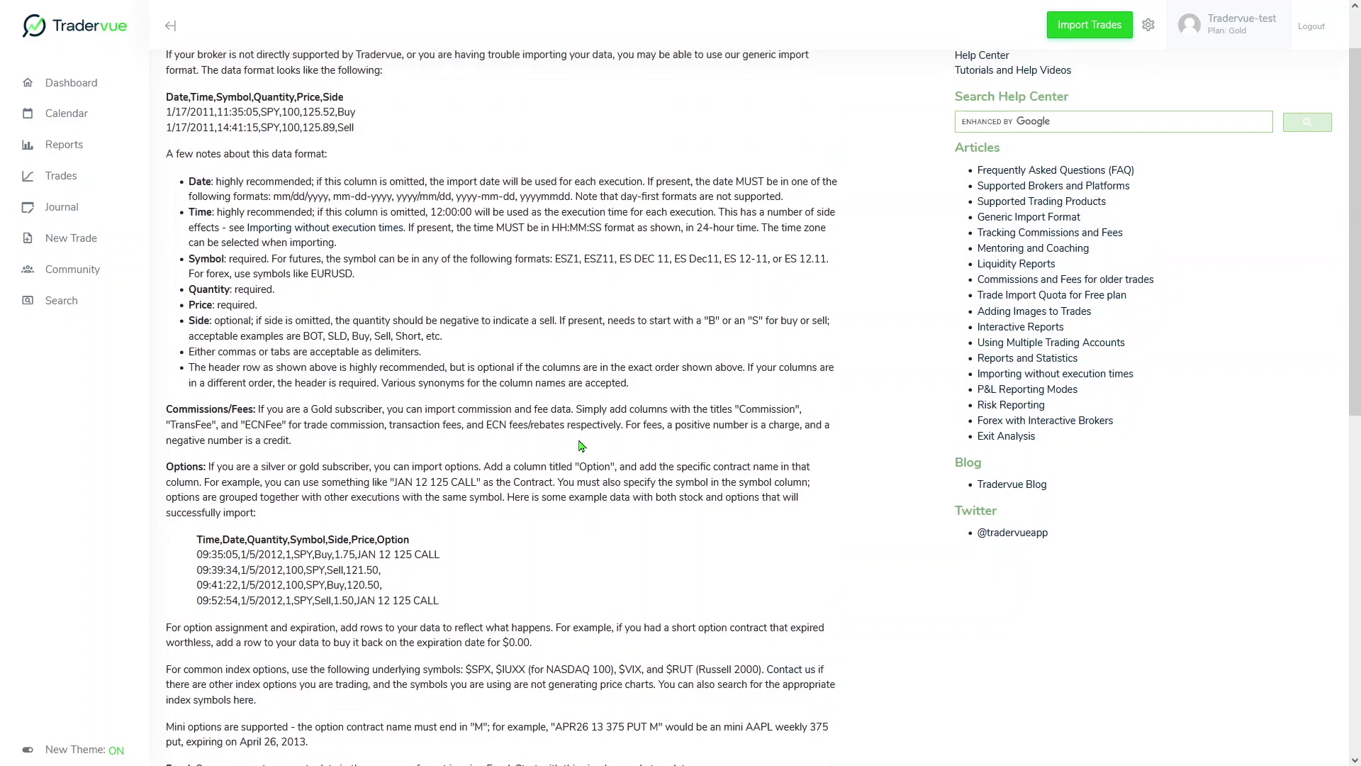
pyautogui.scroll(1, 581, 445)
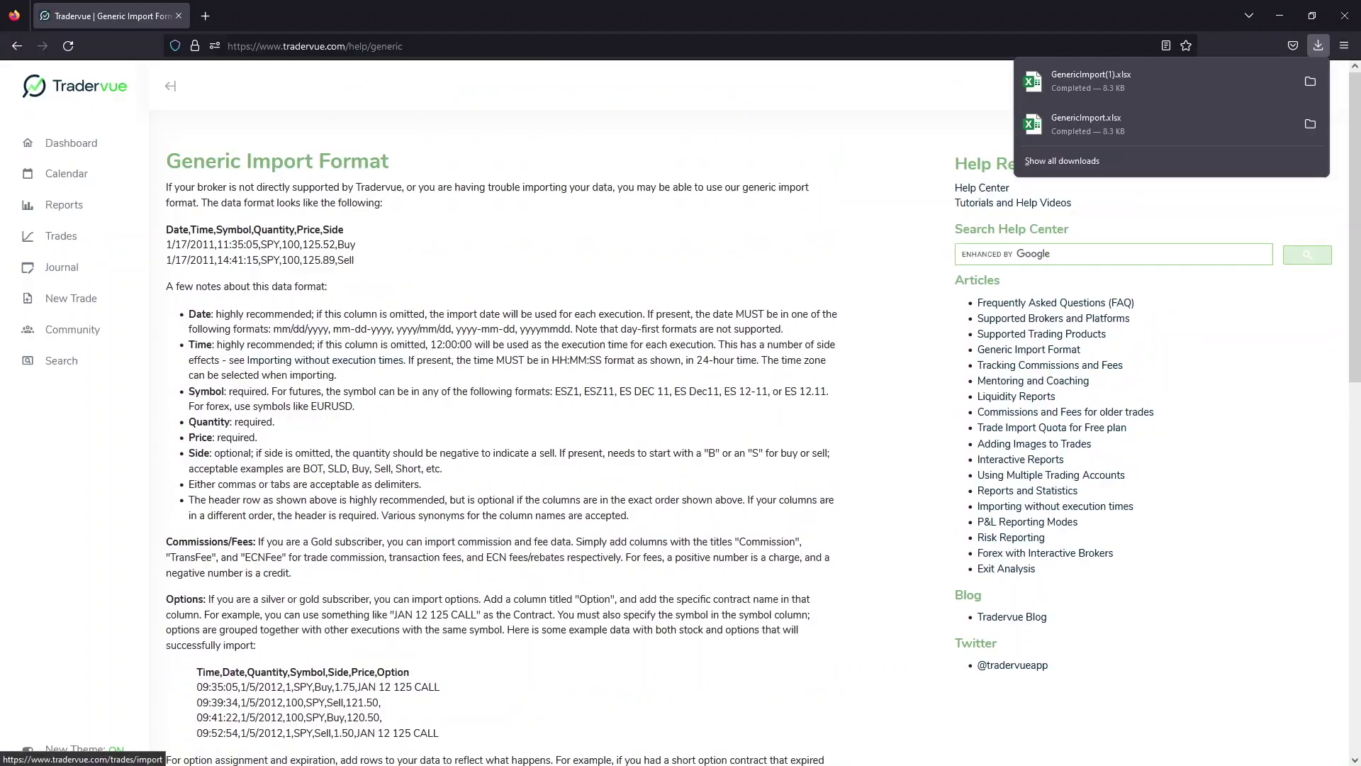
# Open GenericImport.xlsx maximized in Excel, copy its twelve sample trade rows, then minimize Excel.
pyautogui.click(1142, 69)
pyautogui.moveTo(699, 165); pyautogui.dragTo(772, 10)
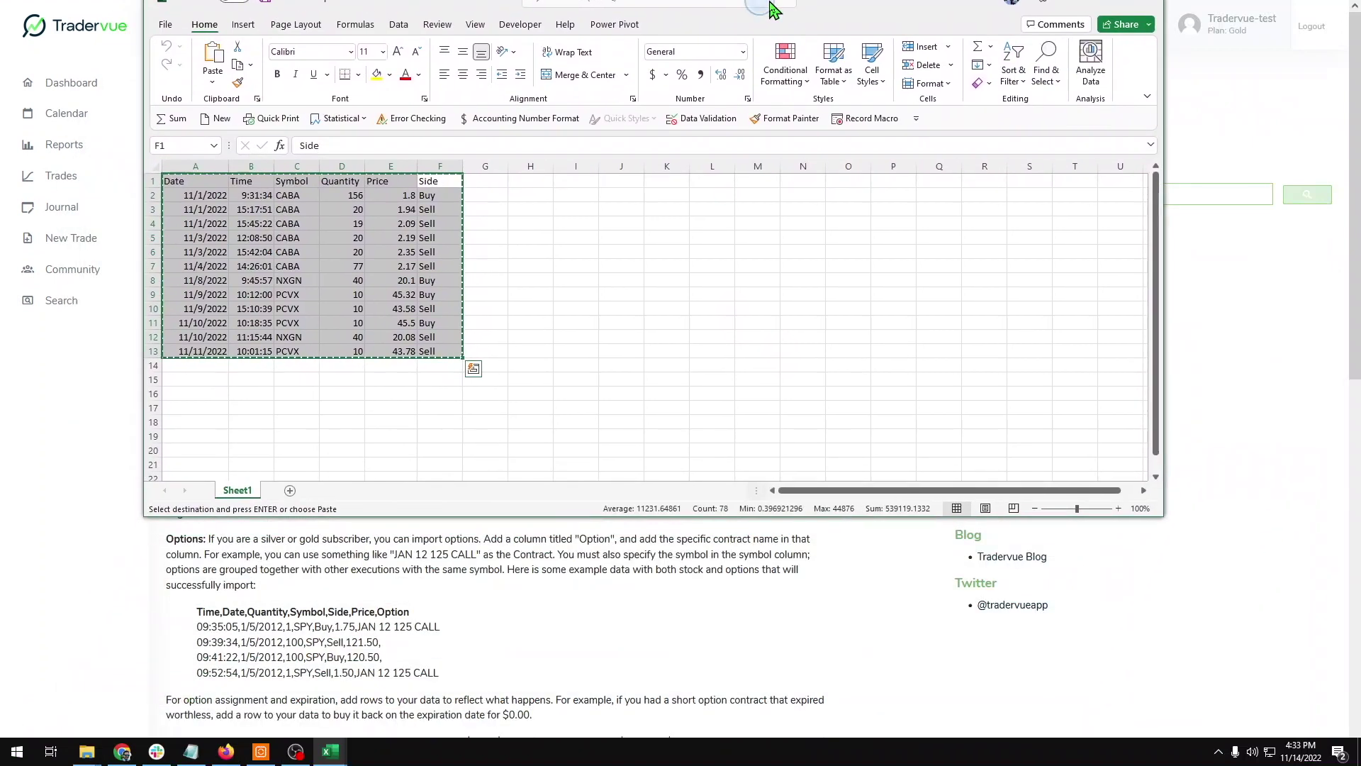
pyautogui.click(598, 444)
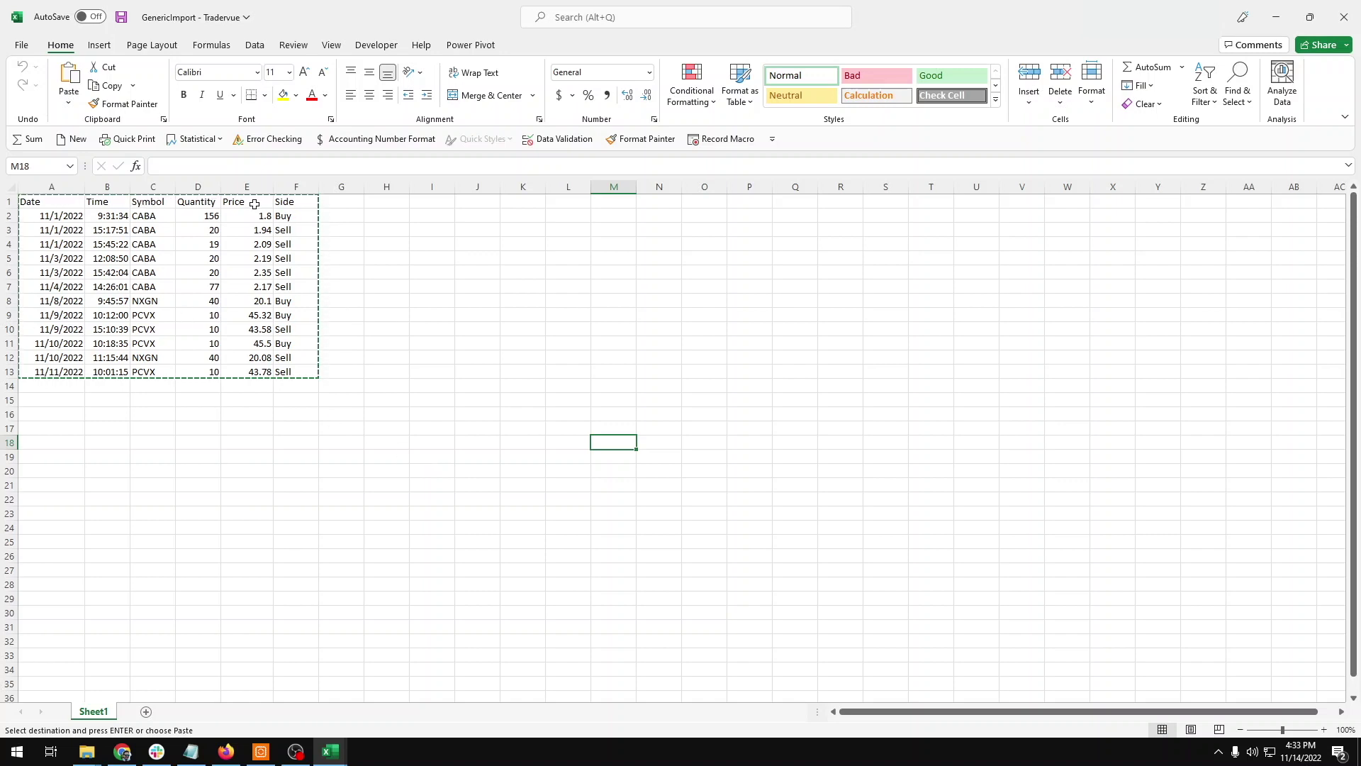
pyautogui.click(431, 402)
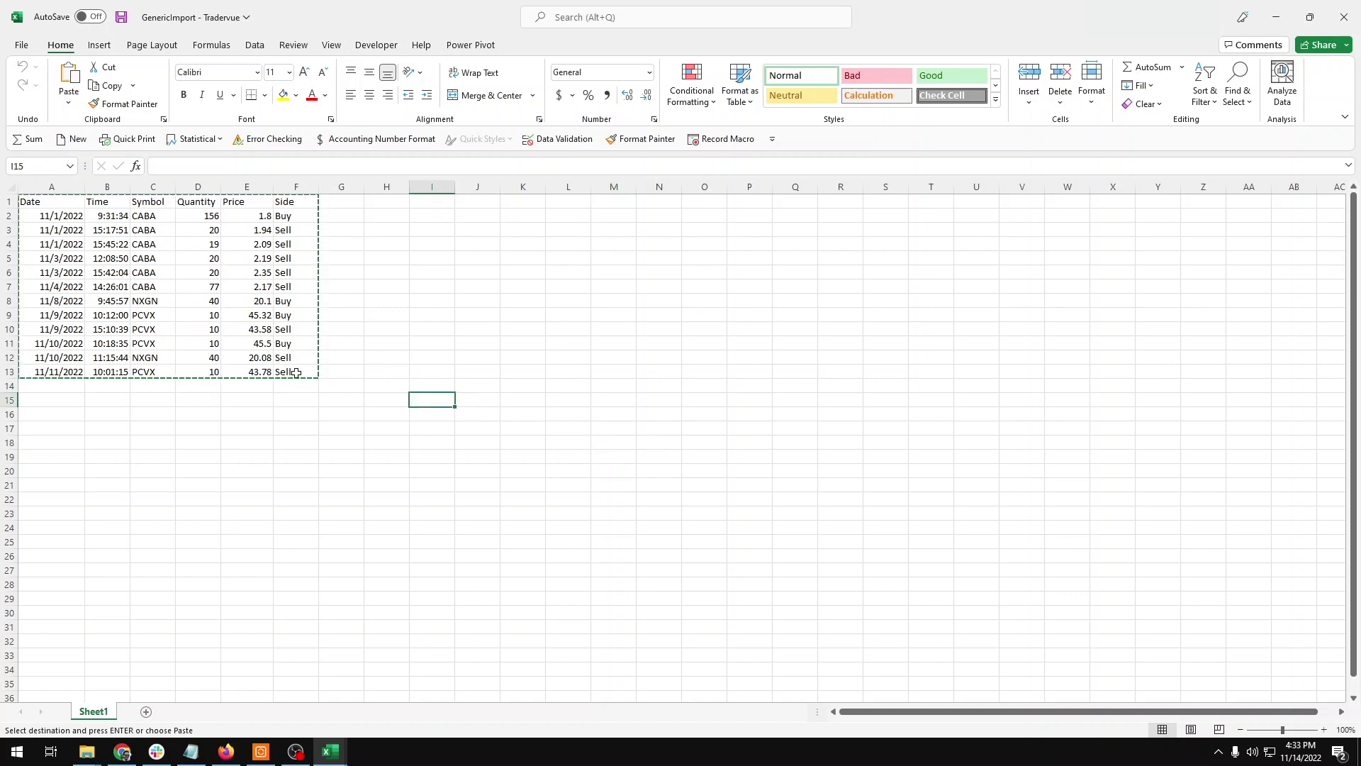
pyautogui.moveTo(295, 372); pyautogui.dragTo(35, 201)
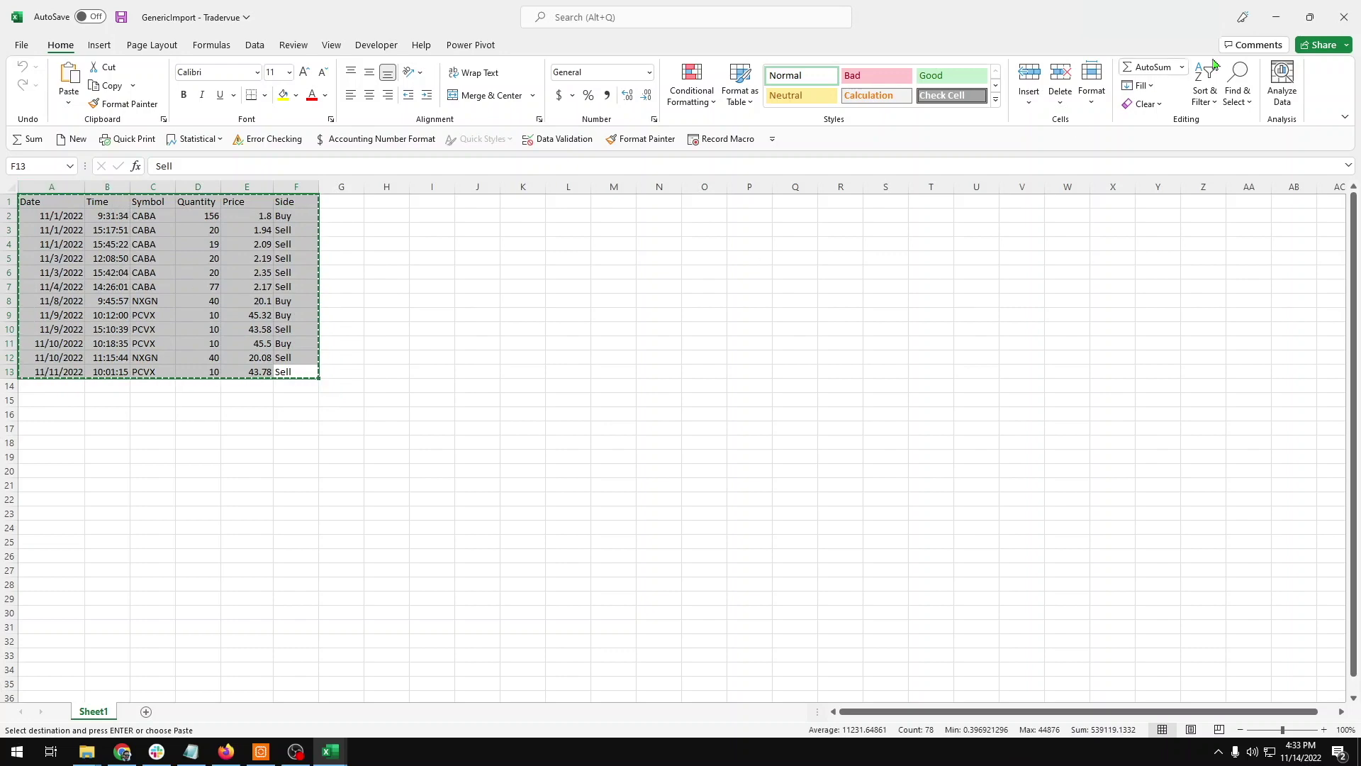
pyautogui.click(1276, 17)
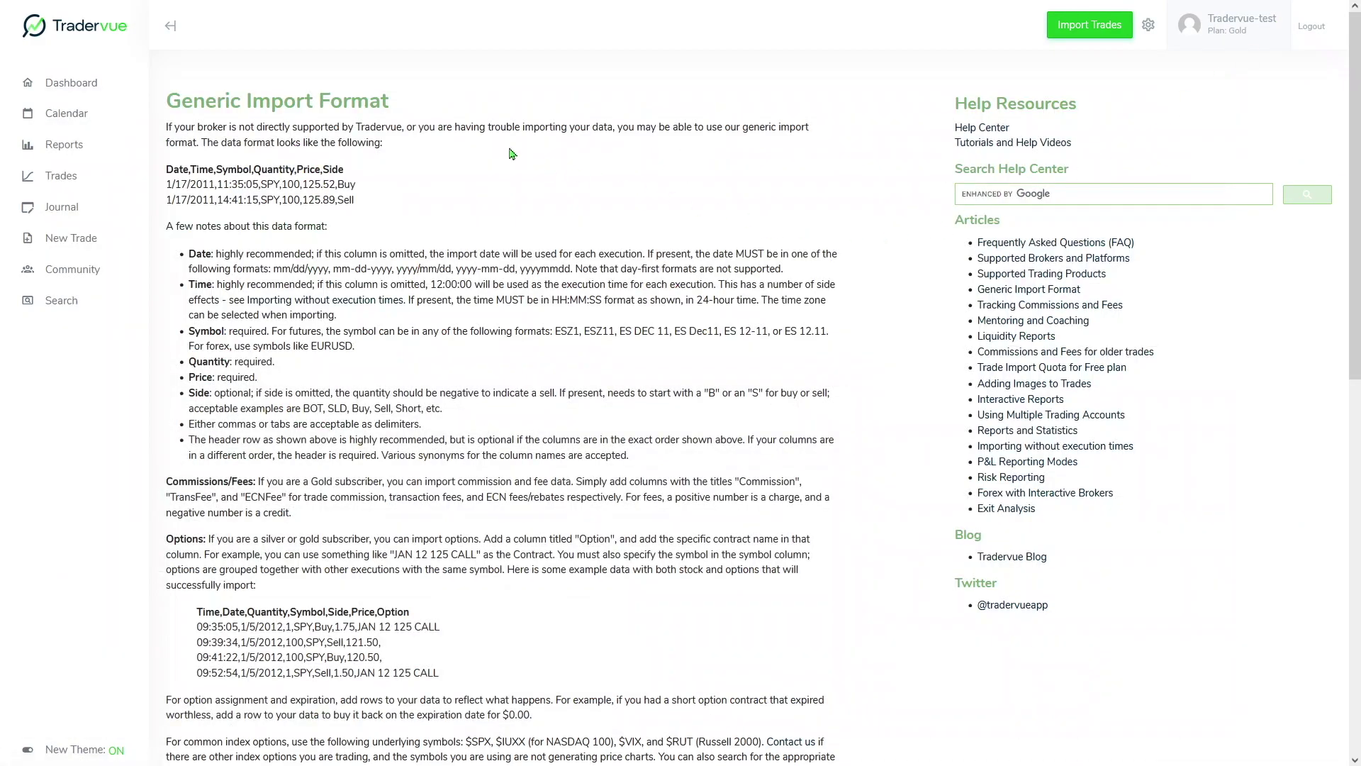
# Go back to the Import Trades page with Generic Import Format still selected.
pyautogui.click(1076, 39)
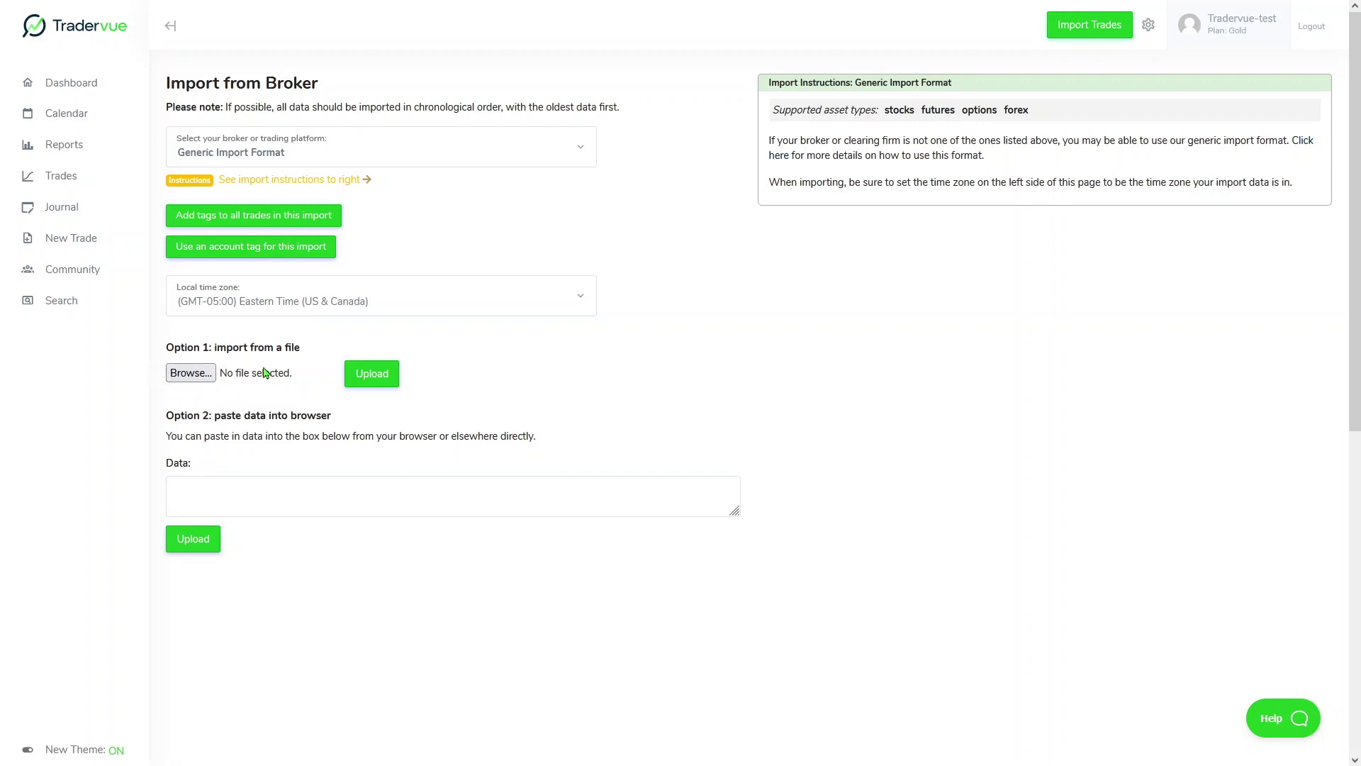
# Paste the twelve copied trade rows into the Data box, upload them, and check the import status.
pyautogui.click(221, 481)
pyautogui.hotkey('ctrl', 'v')
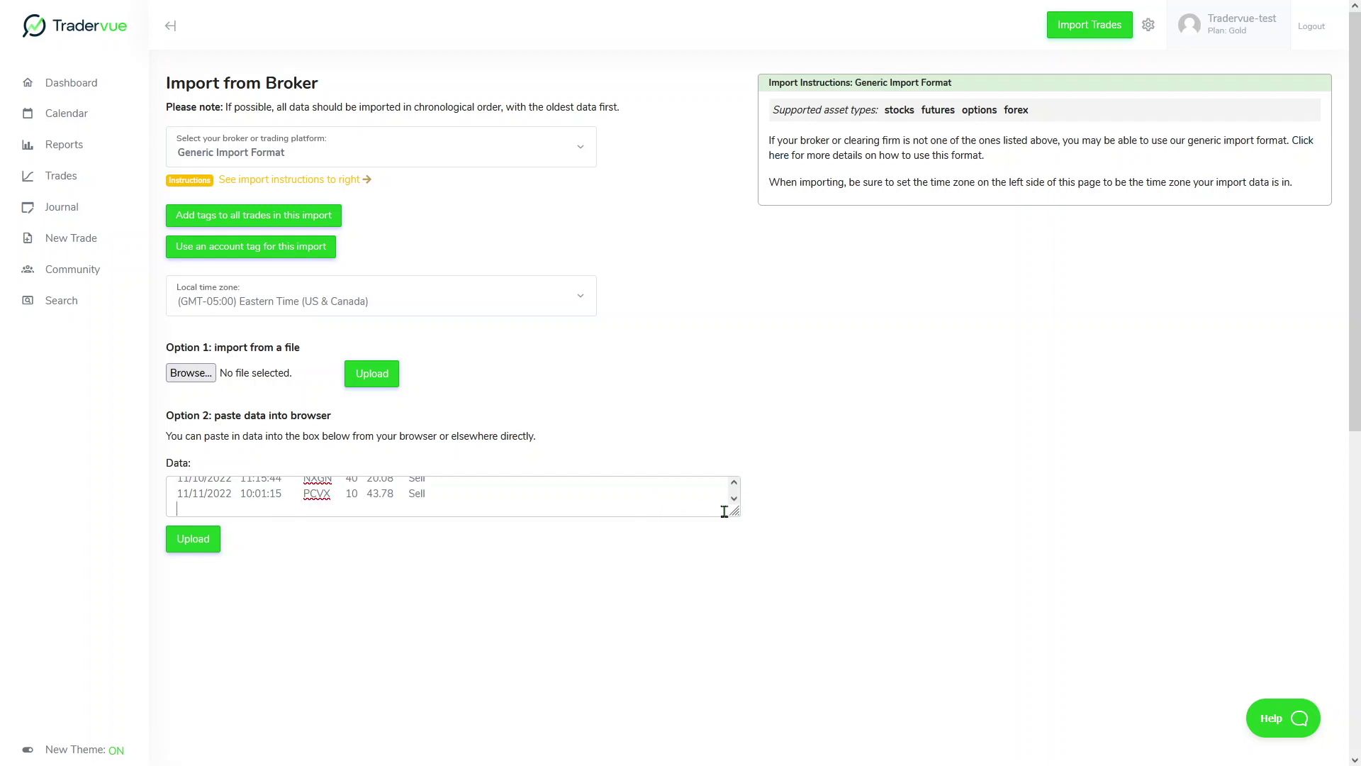
pyautogui.moveTo(738, 513); pyautogui.dragTo(773, 712)
pyautogui.scroll(-1, 755, 614)
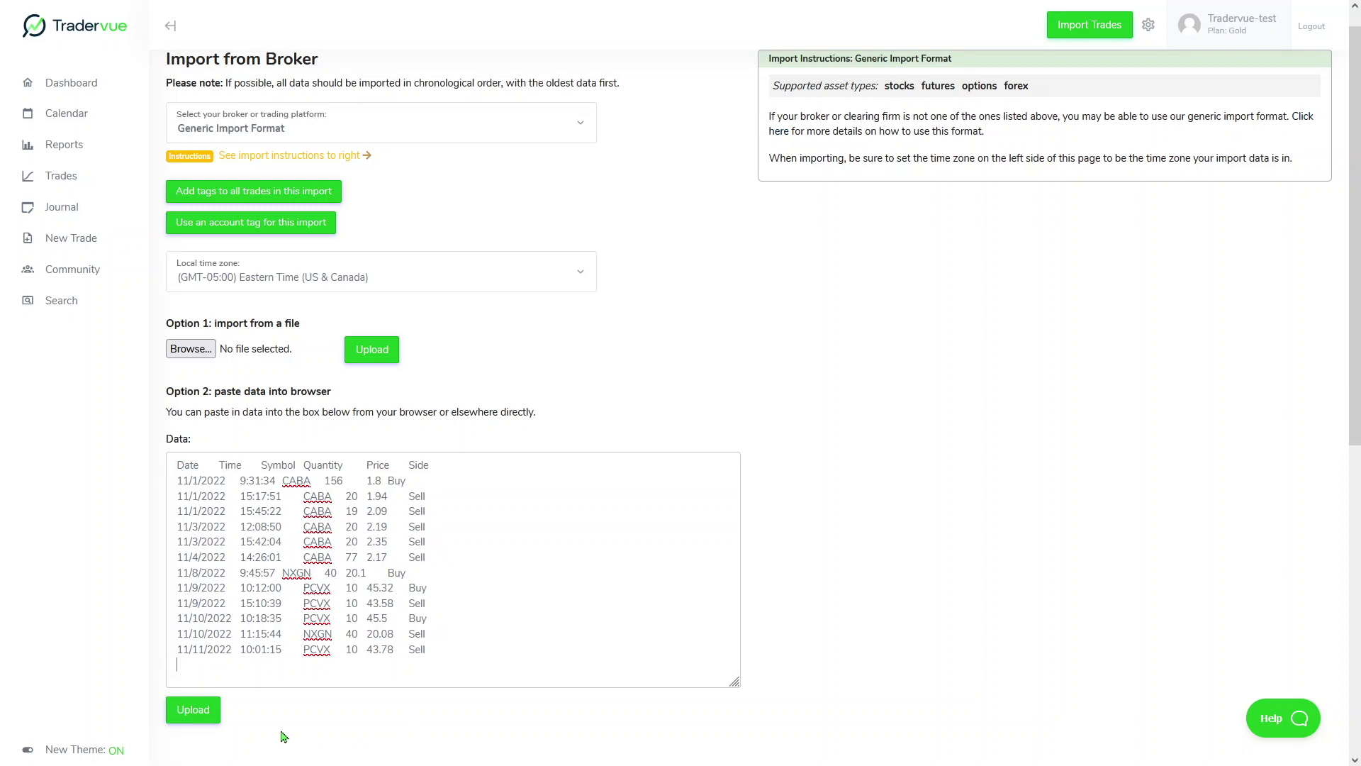
pyautogui.click(202, 716)
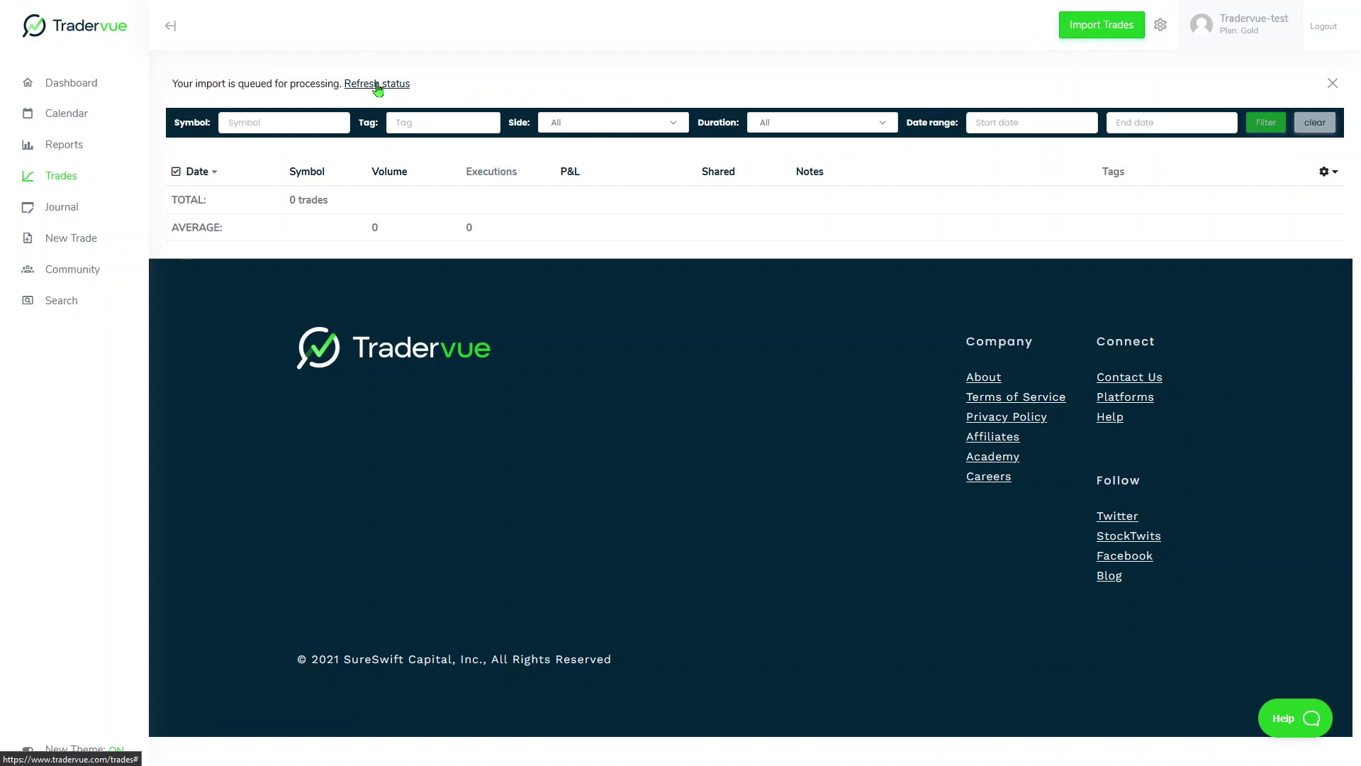
pyautogui.click(377, 84)
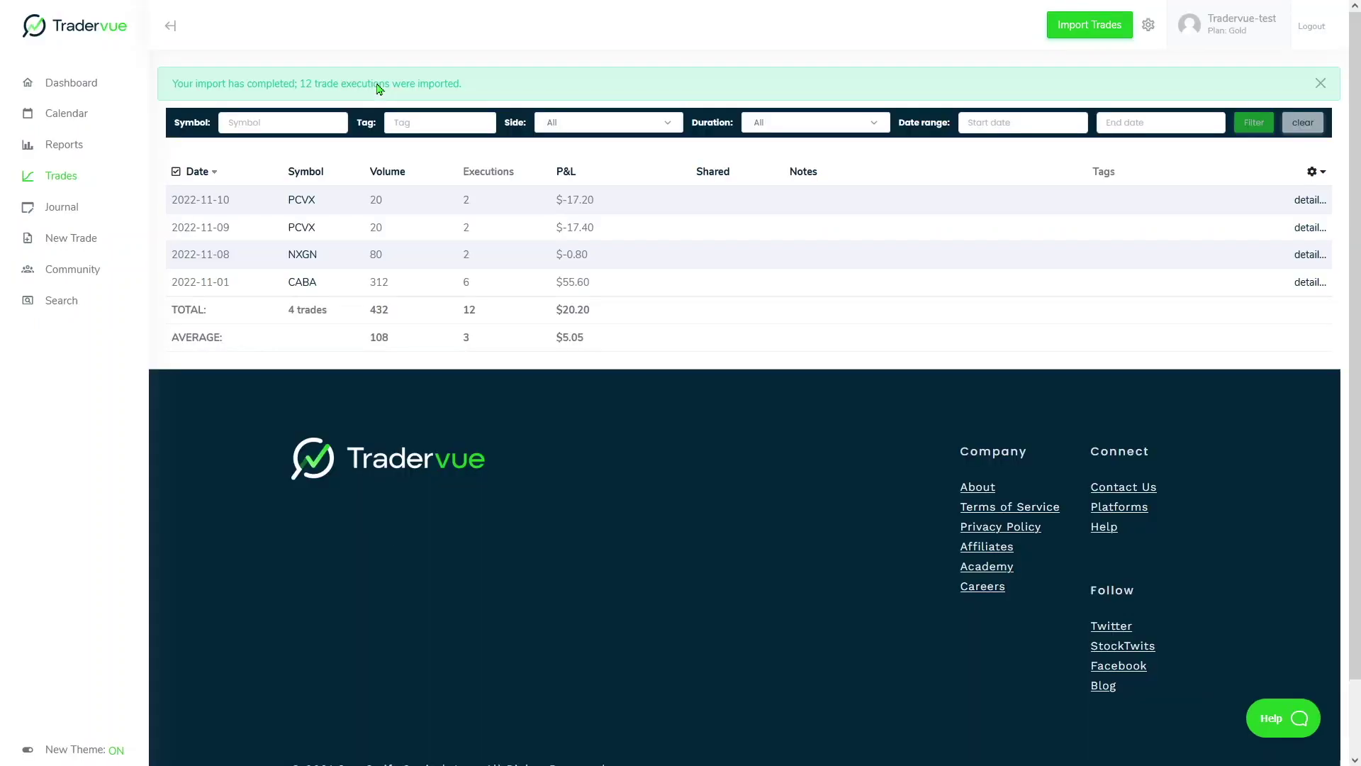